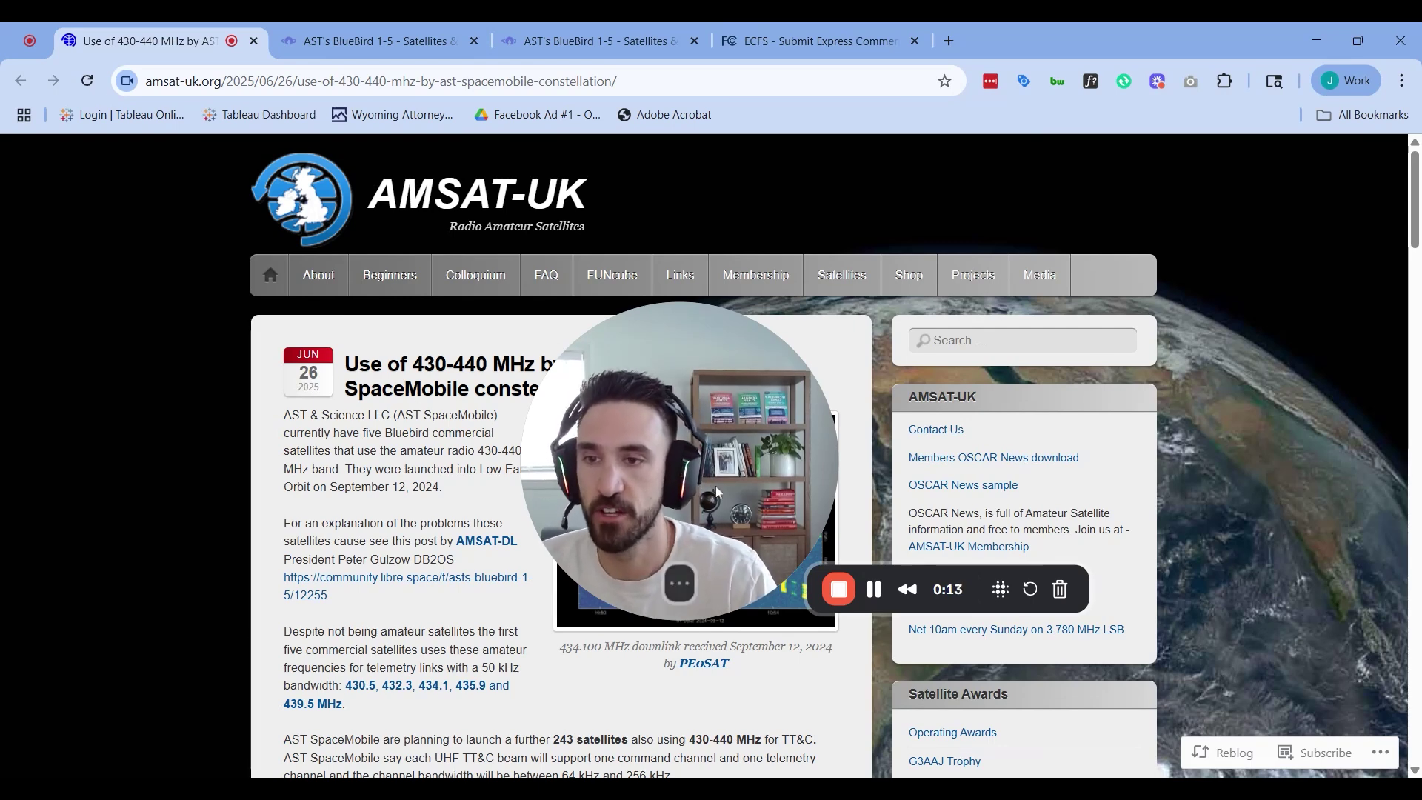
Read the AMSAT-UK article, highlighting the company name and the 430-440 frequency range
left_click(680, 593)
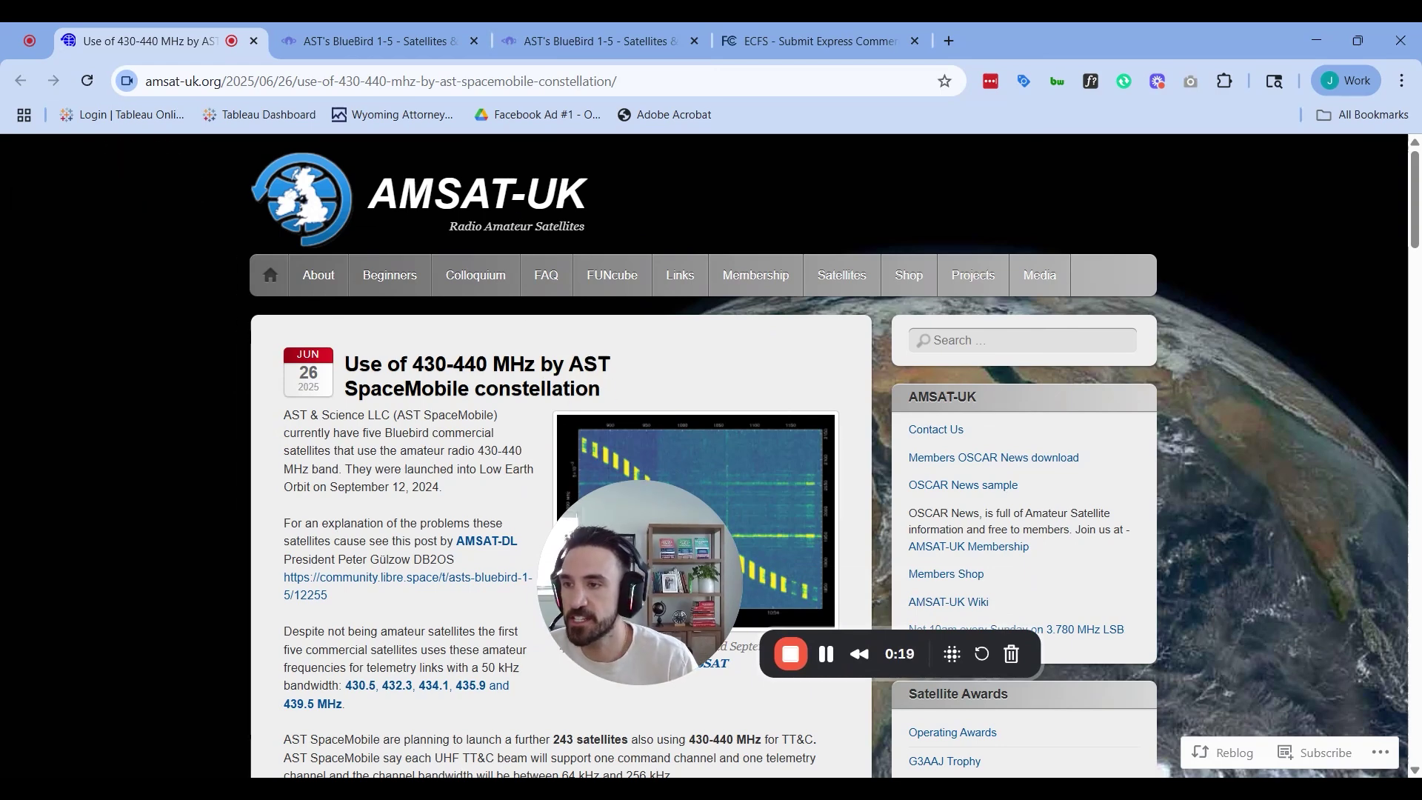
left_click_drag(284, 415, 497, 415)
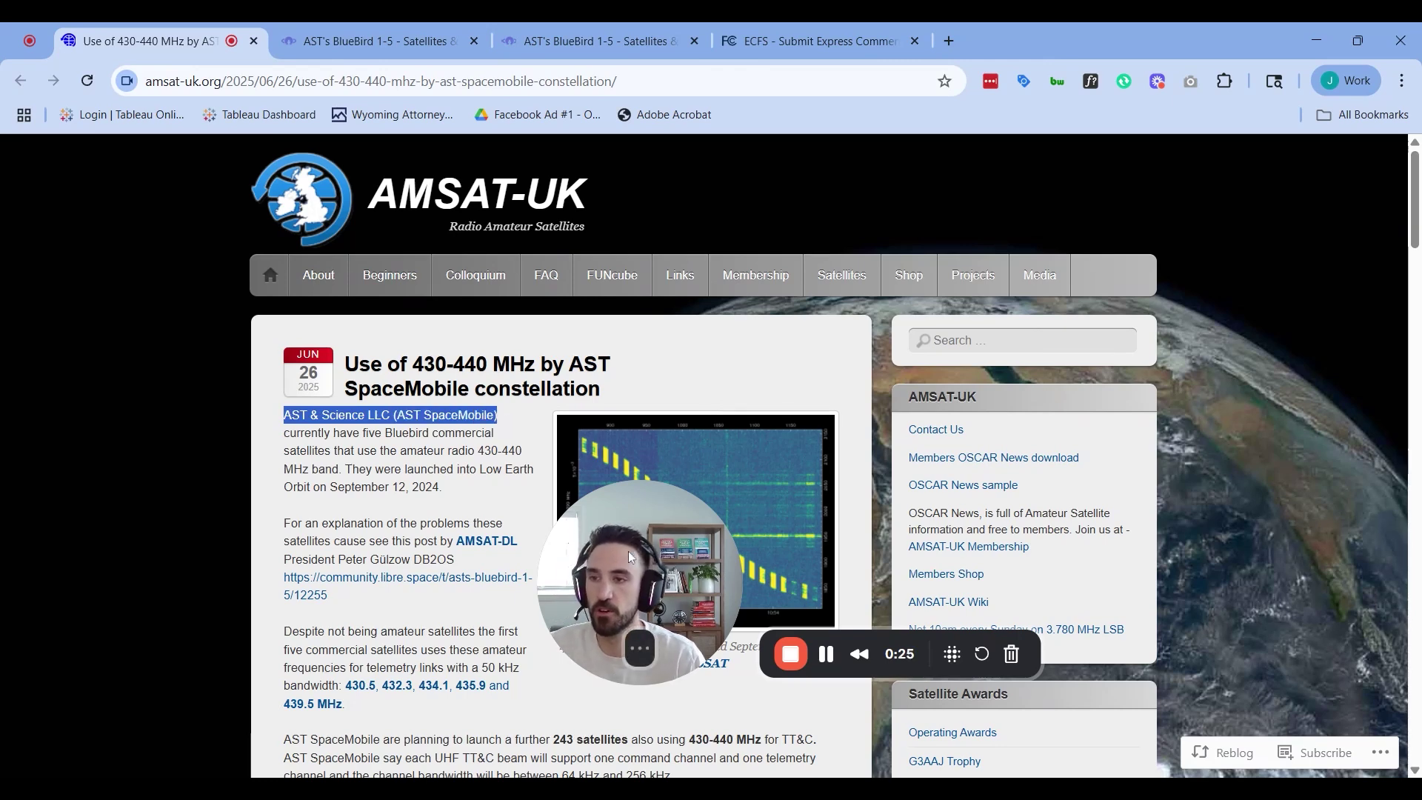
left_click_drag(729, 604, 200, 703)
left_click_drag(325, 478, 342, 478)
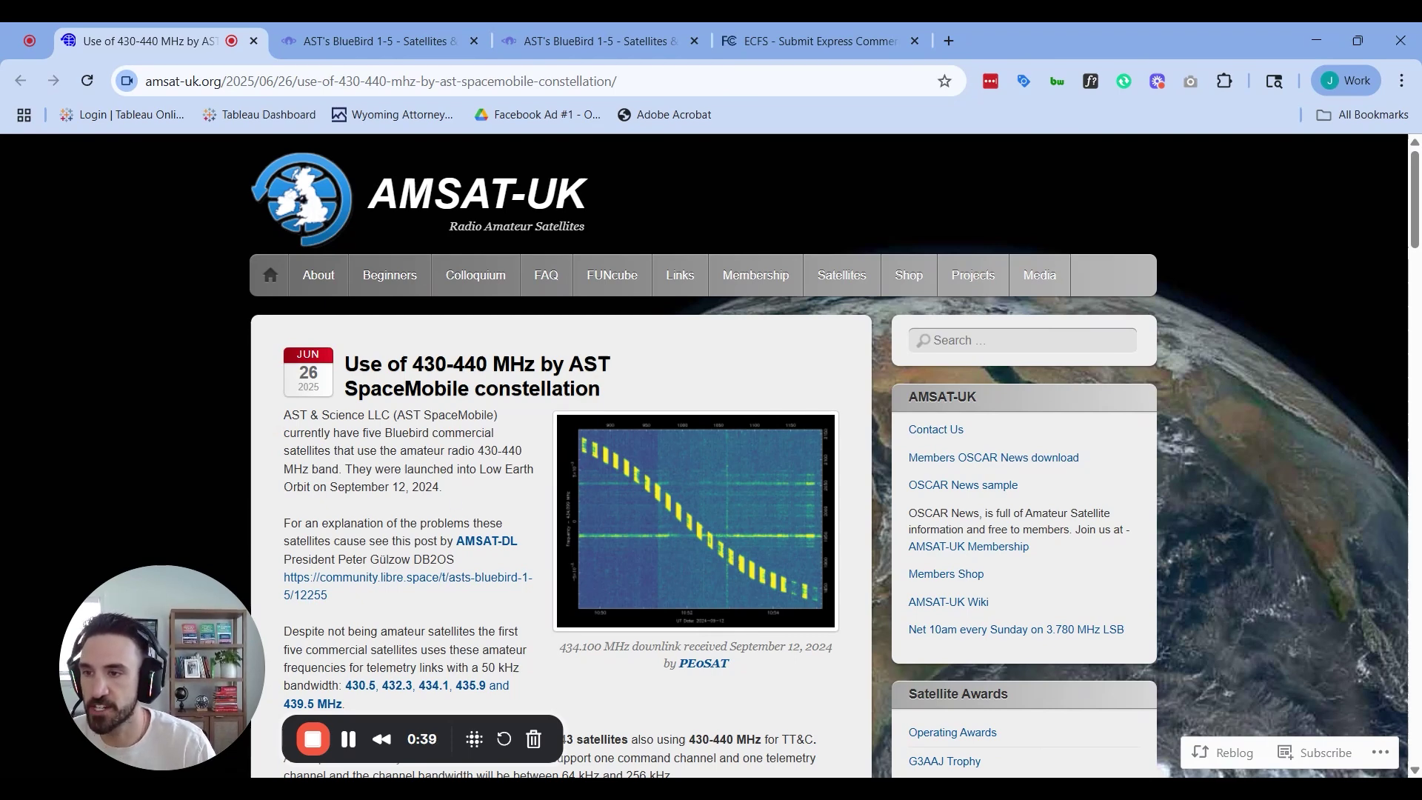
left_click_drag(478, 450, 532, 465)
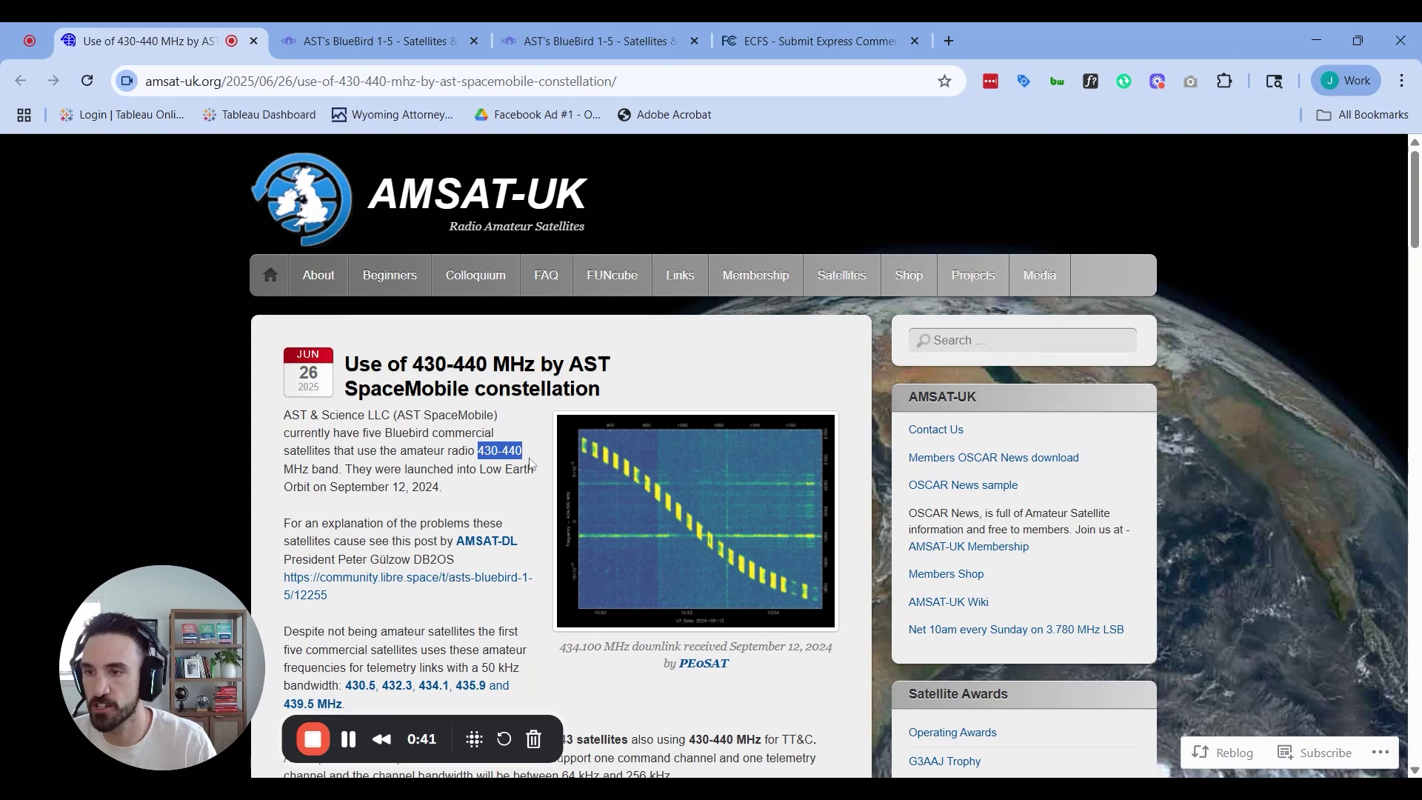
left_click(490, 489)
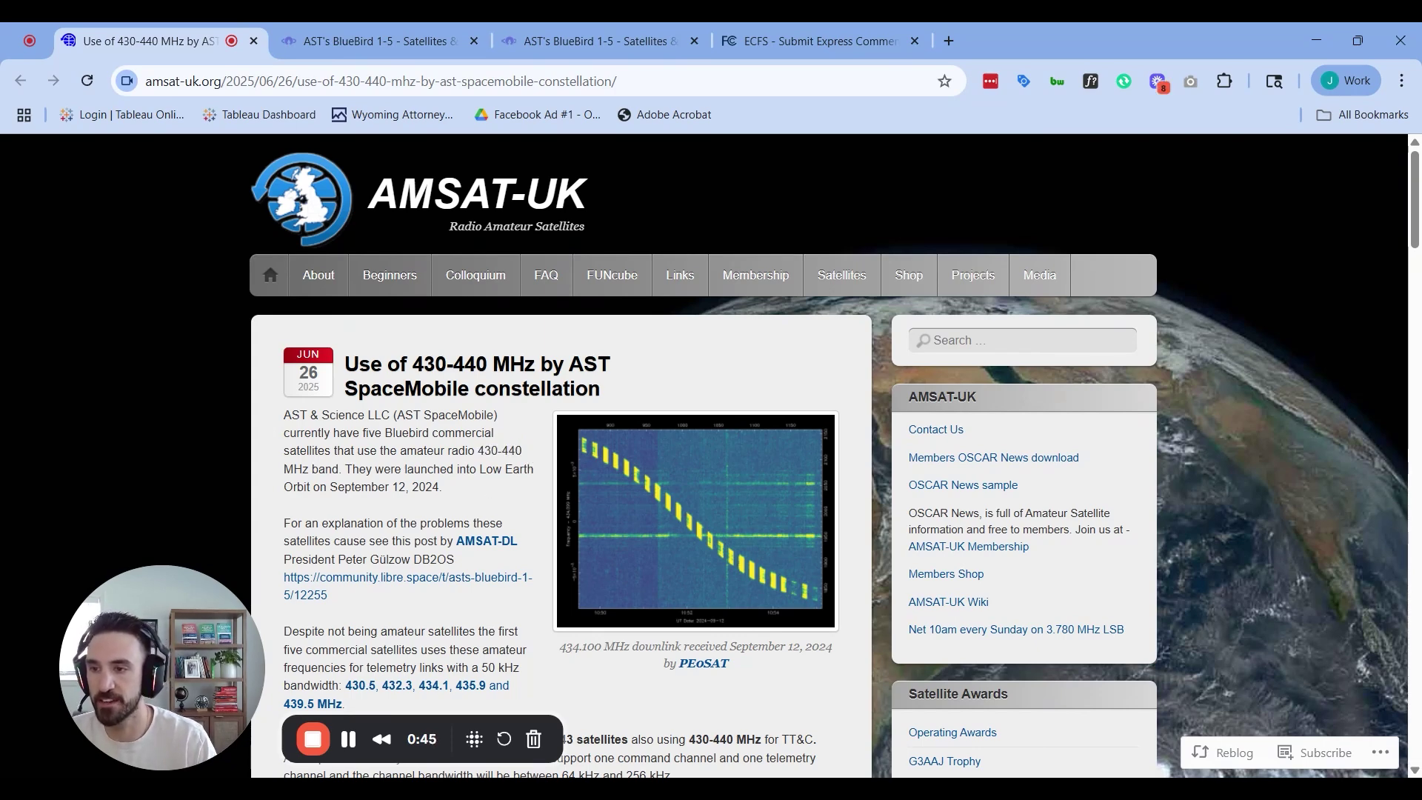
scroll(711, 445, "down", 3)
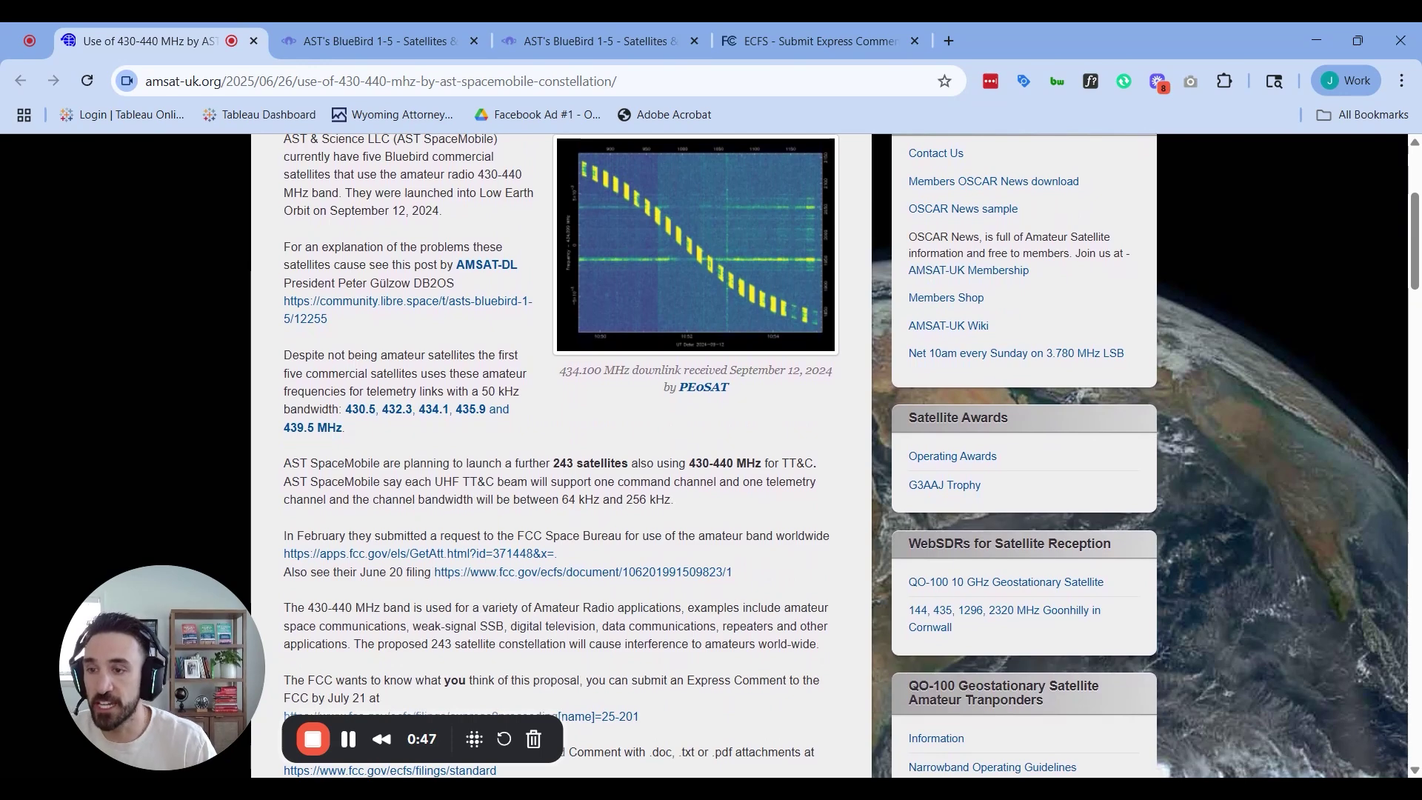
left_click_drag(570, 472, 815, 472)
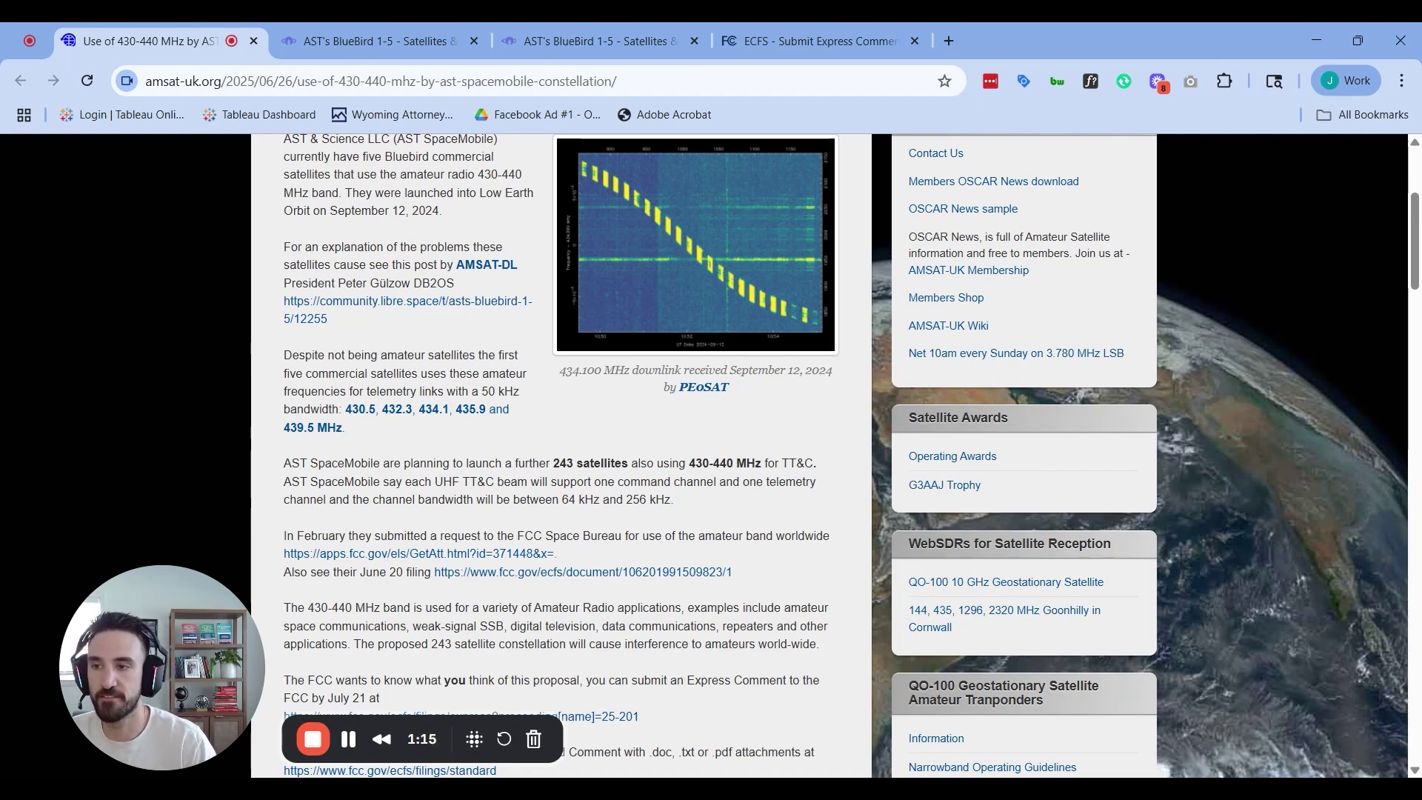
Find the AMSAT-DL president line and open the community.libre.space BlueBird post in a new tab
scroll(474, 285, "up", 4)
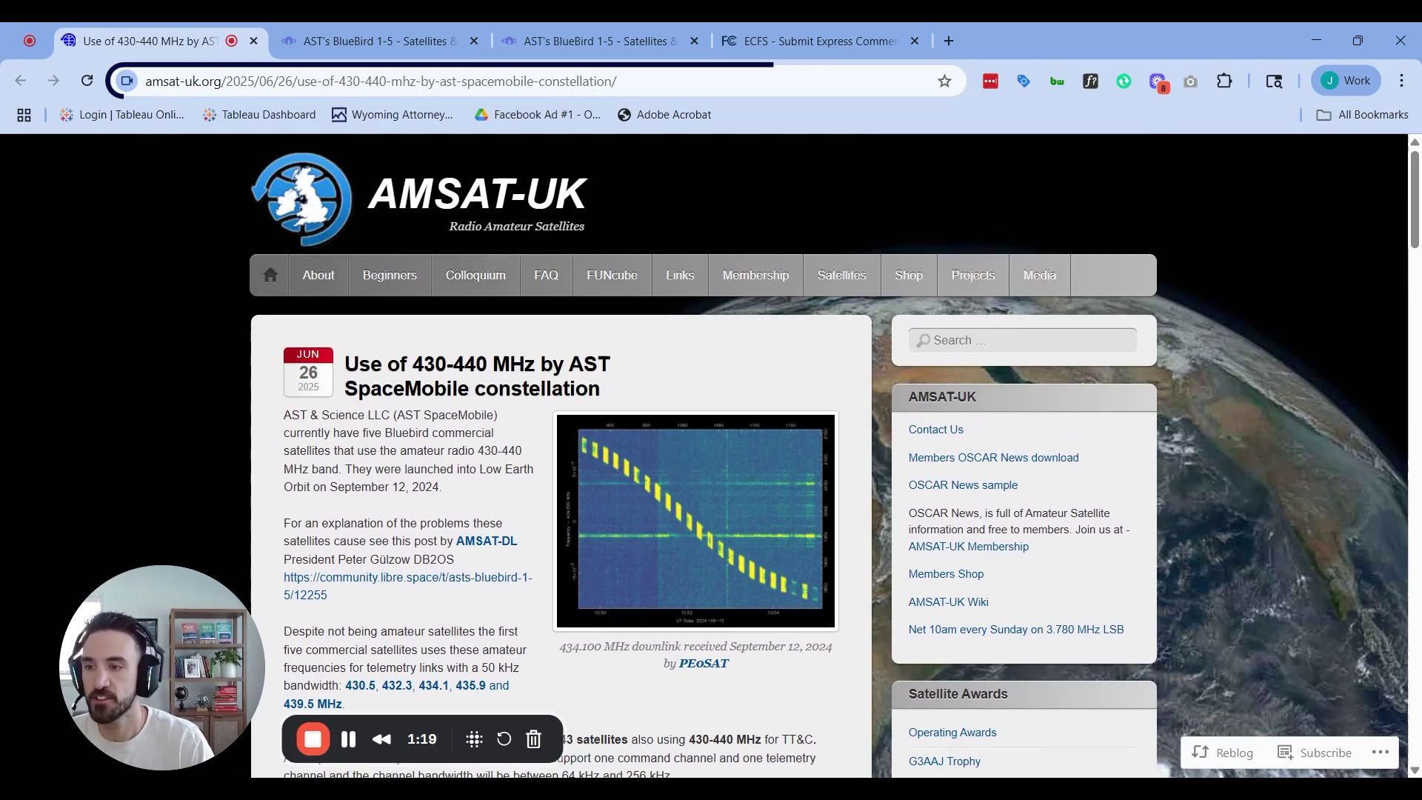
scroll(499, 458, "down", 2)
scroll(499, 458, "down", 1)
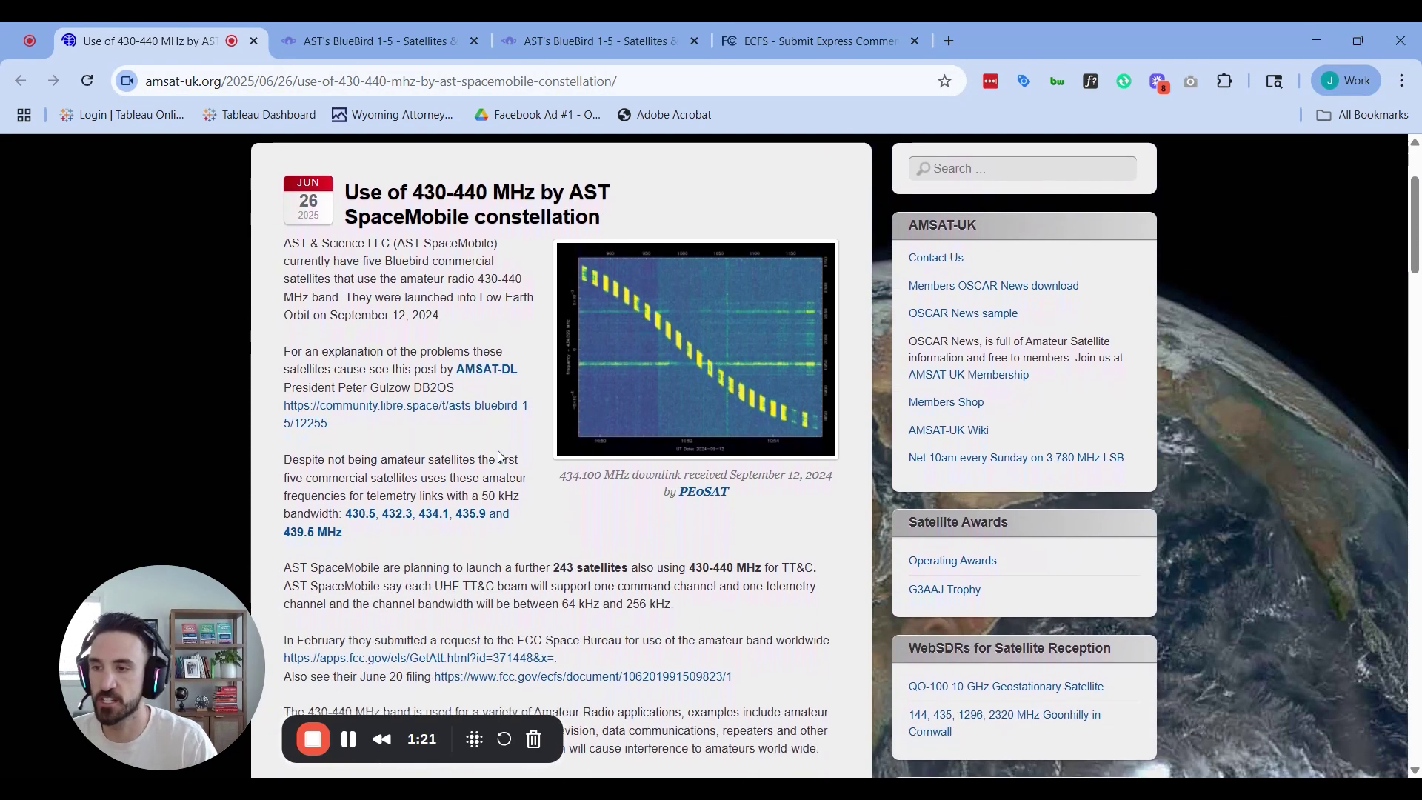
scroll(610, 431, "down", 3)
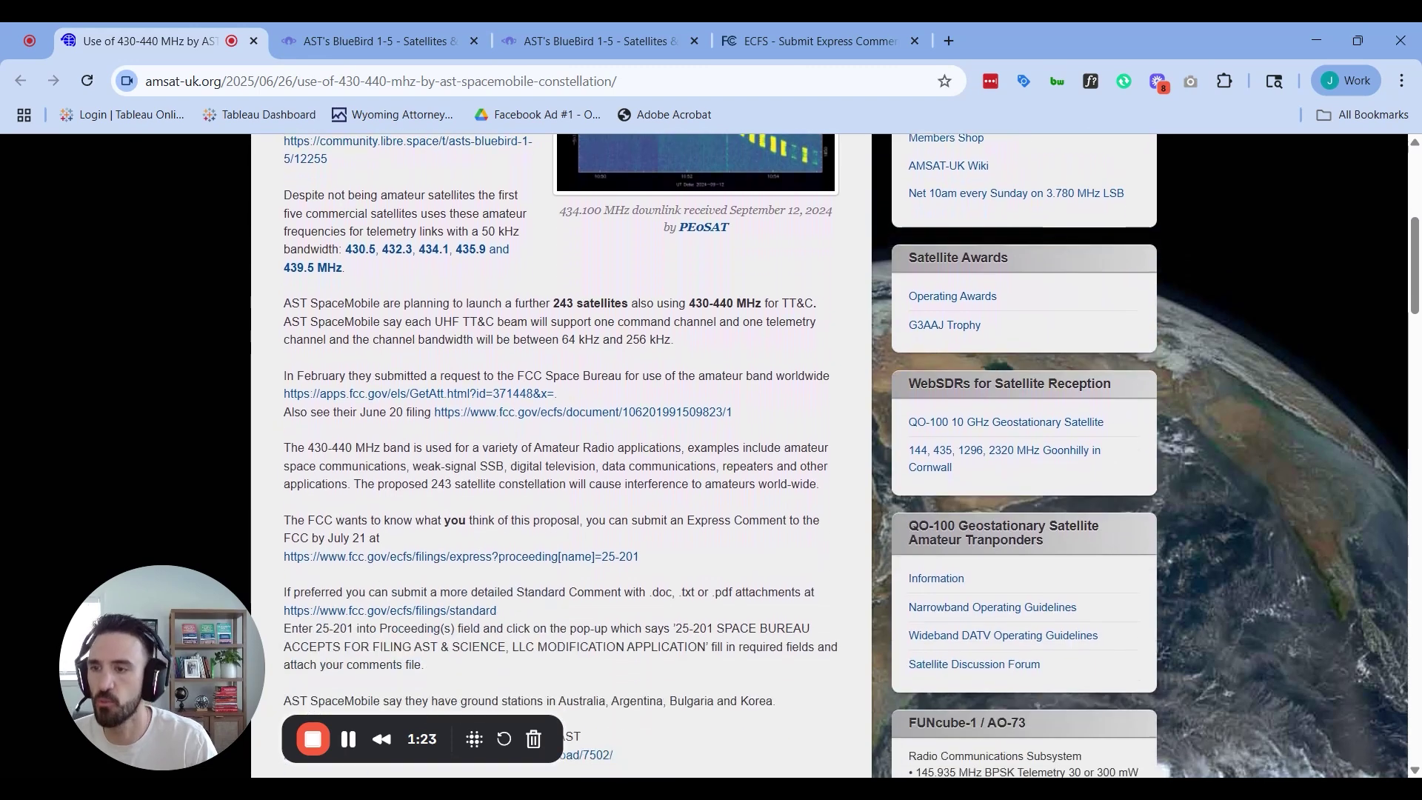
scroll(366, 316, "up", 1)
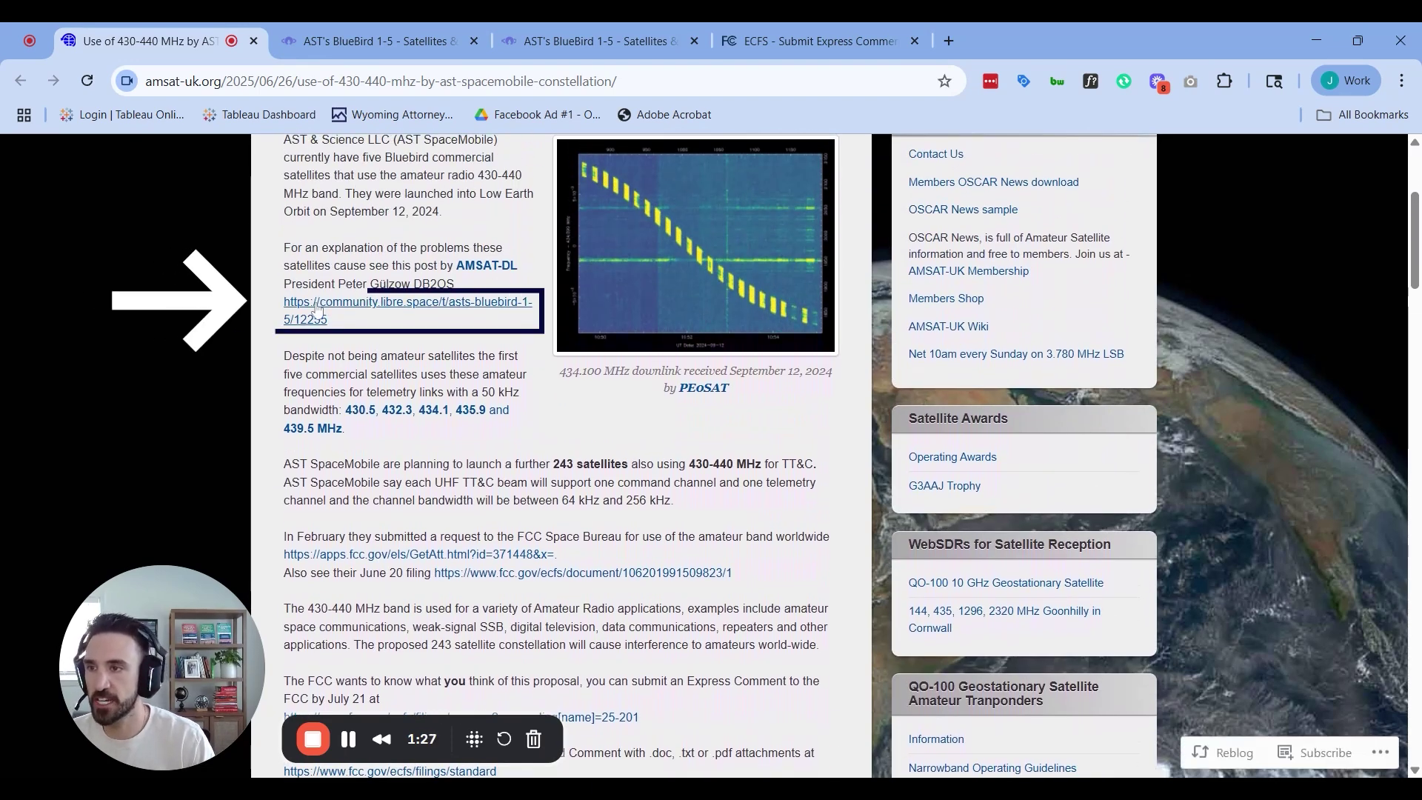
left_click_drag(281, 284, 455, 285)
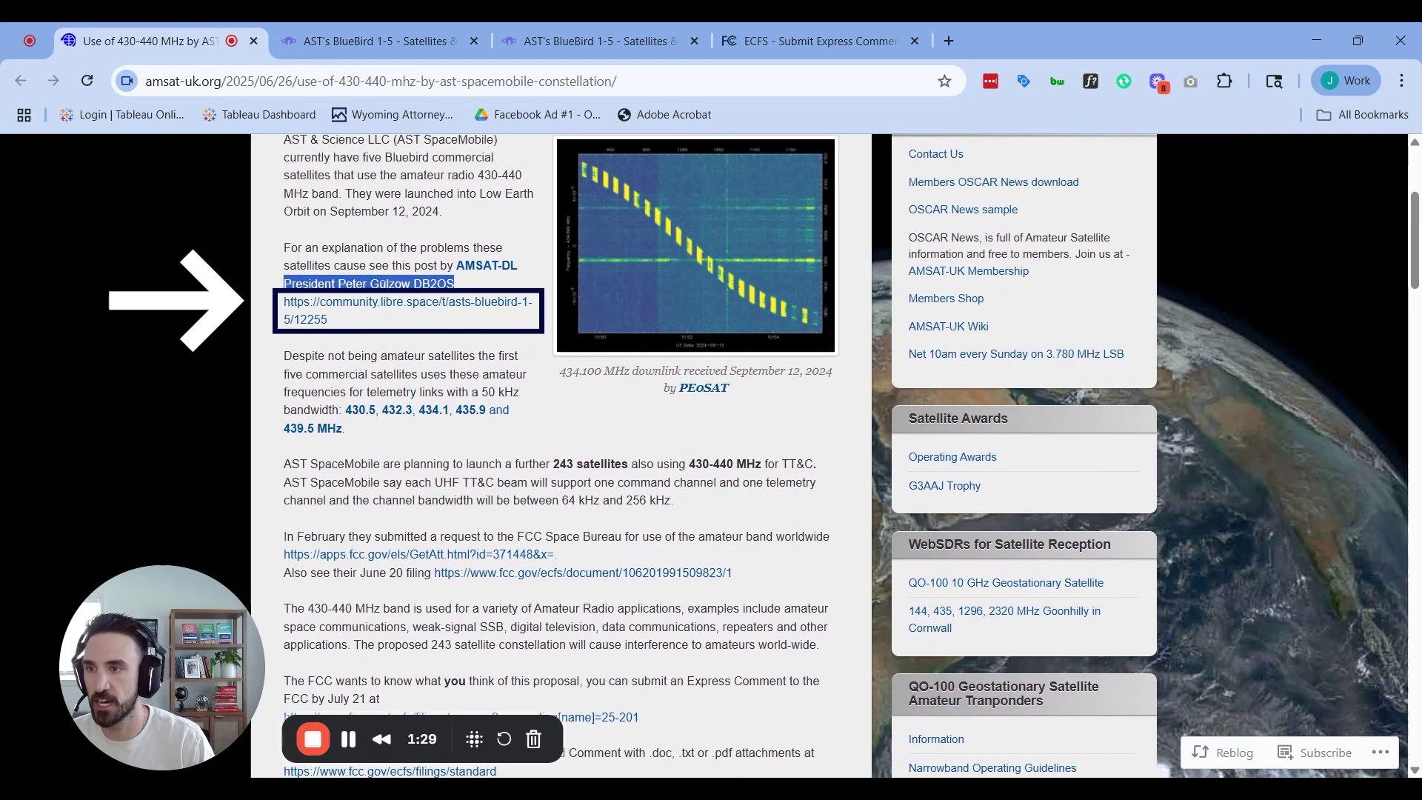
left_click(430, 306)
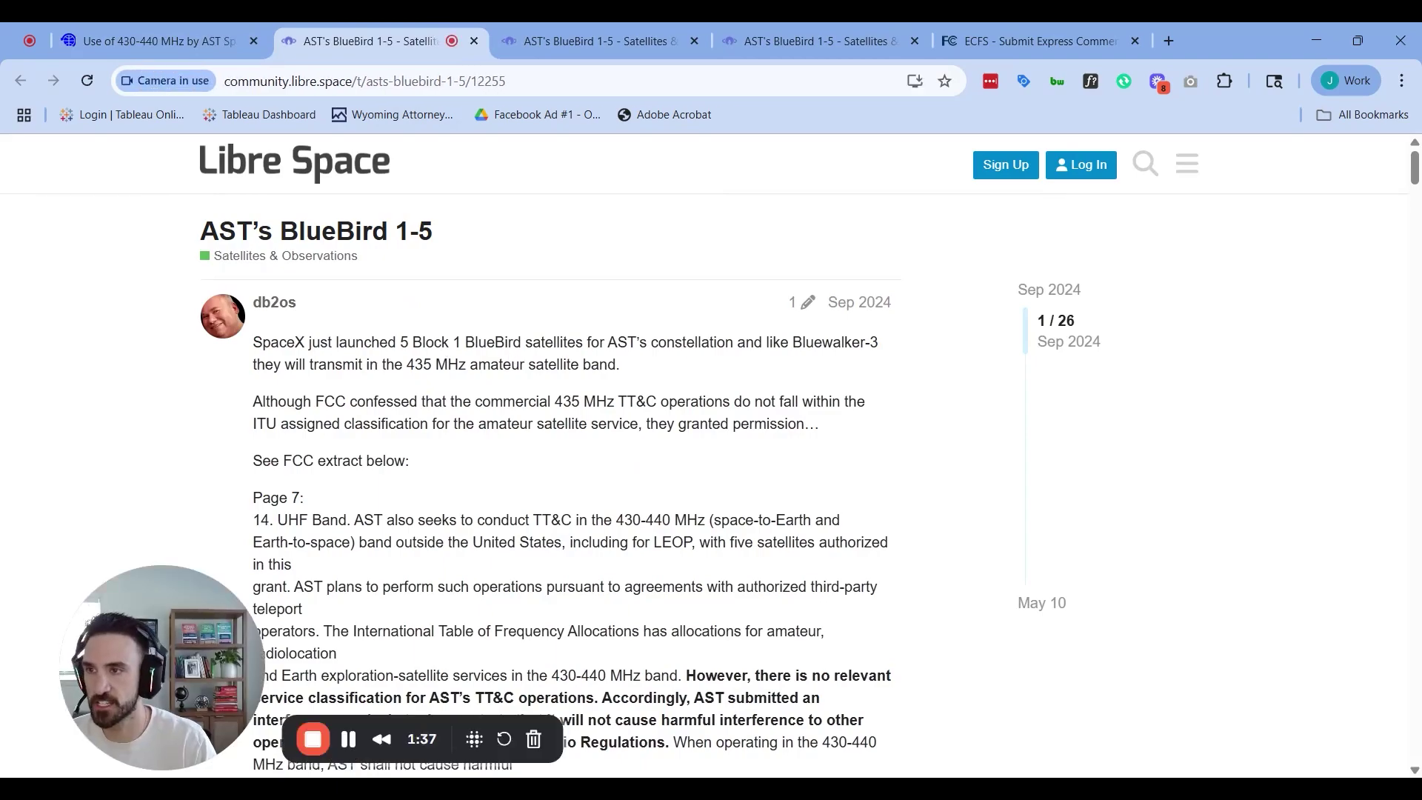
Read the BlueBird 1-5 thread through post 7's FCC conditions quote, then return to the AMSAT-UK tab
scroll(261, 209, "down", 5)
scroll(261, 209, "up", 5)
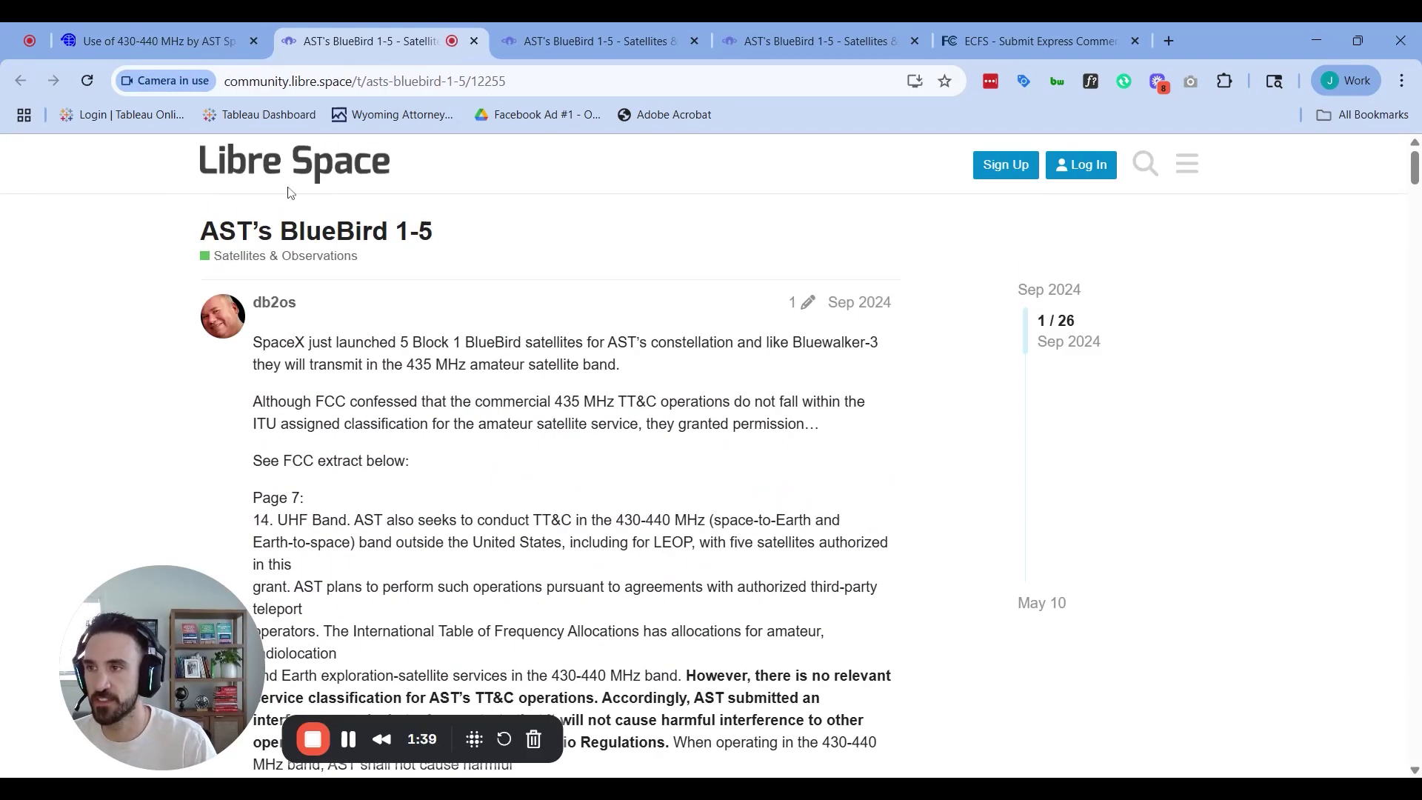
scroll(543, 422, "down", 15)
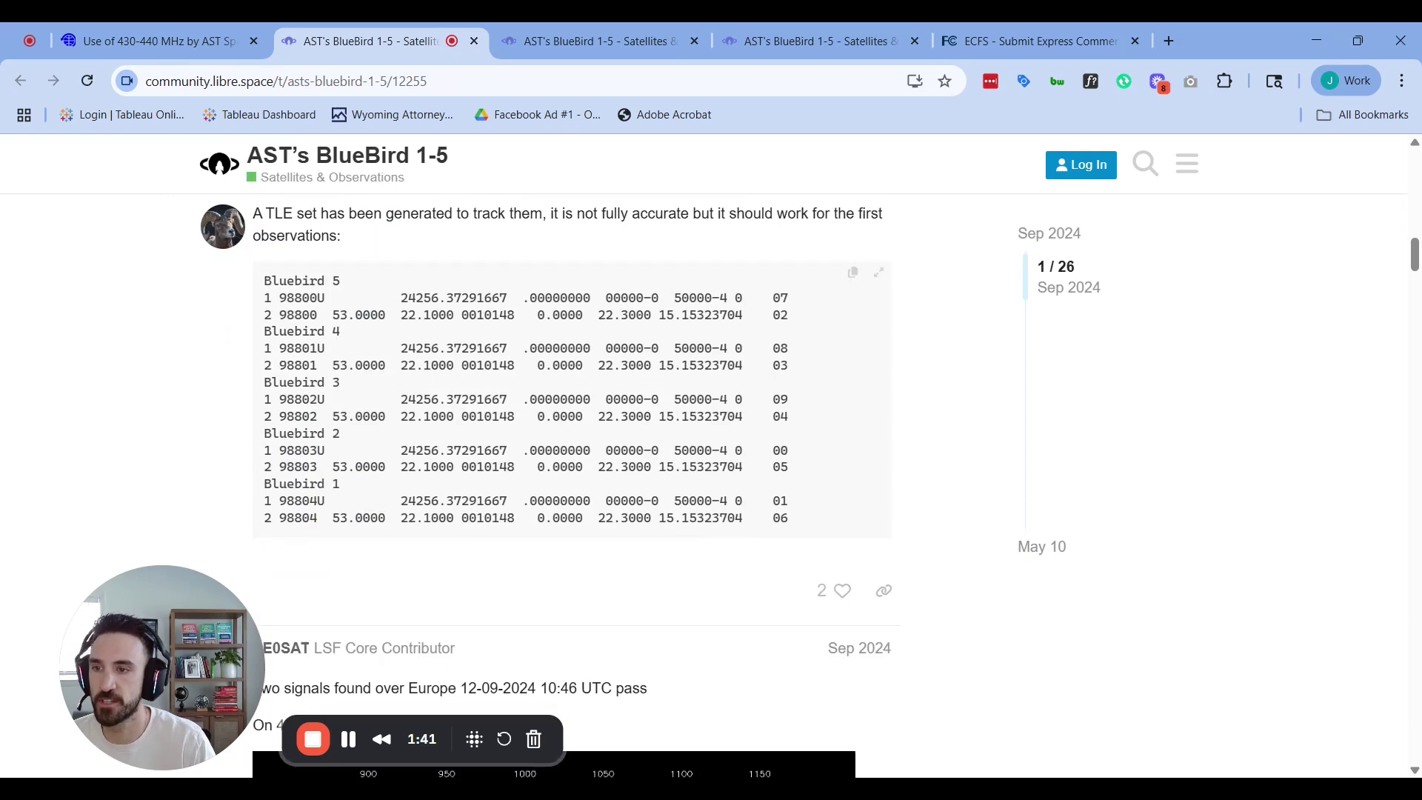
scroll(578, 368, "down", 7)
scroll(596, 333, "up", 1)
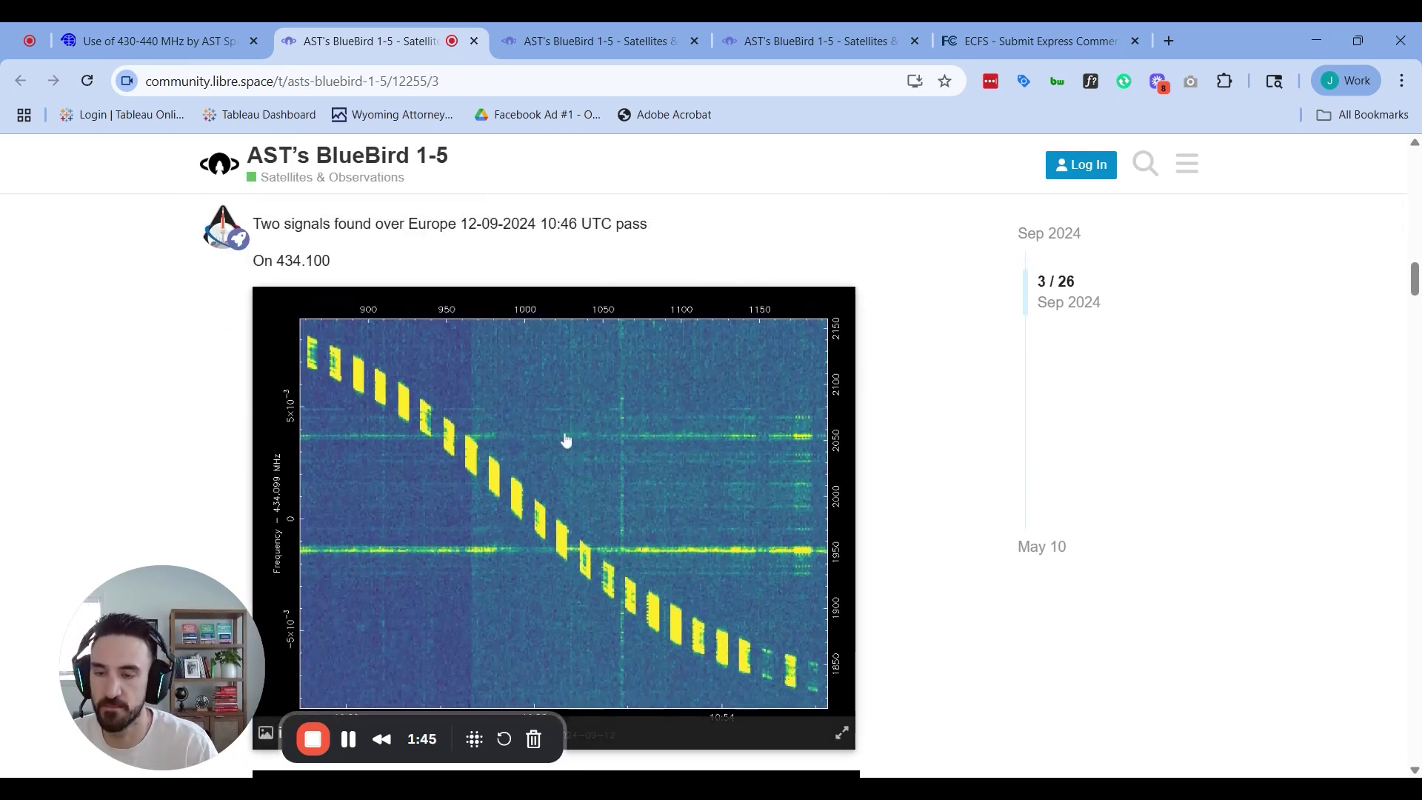
scroll(442, 388, "down", 2)
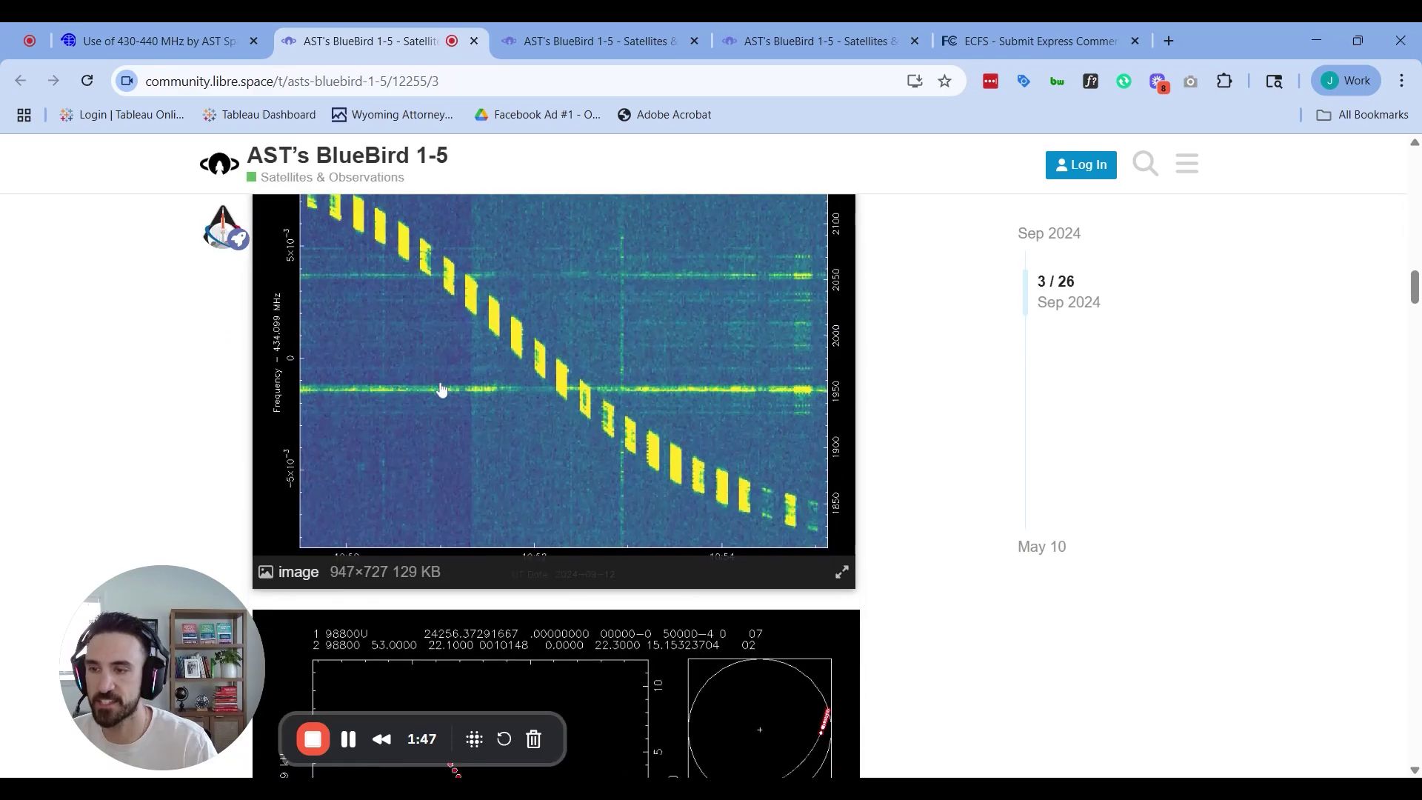
scroll(444, 387, "down", 5)
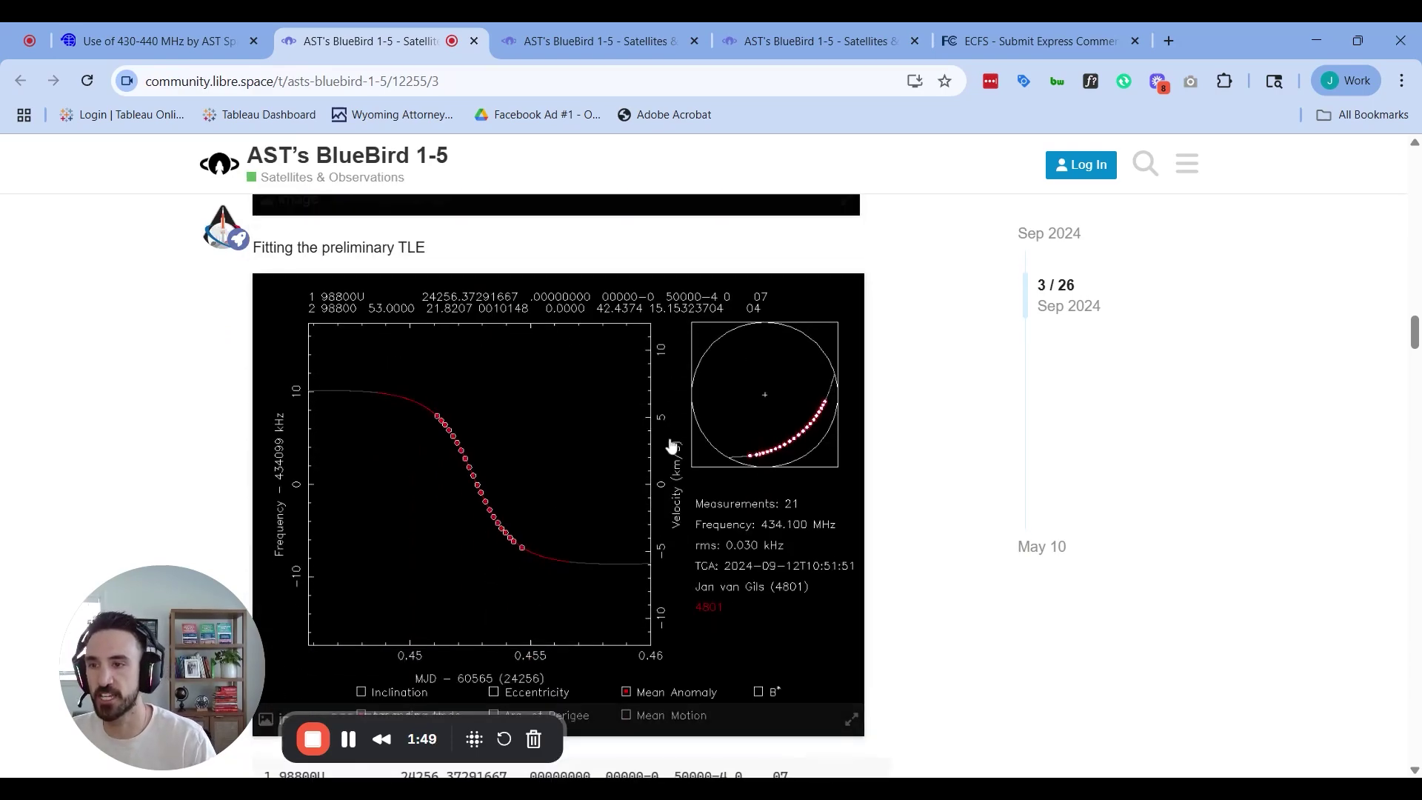
scroll(671, 437, "down", 12)
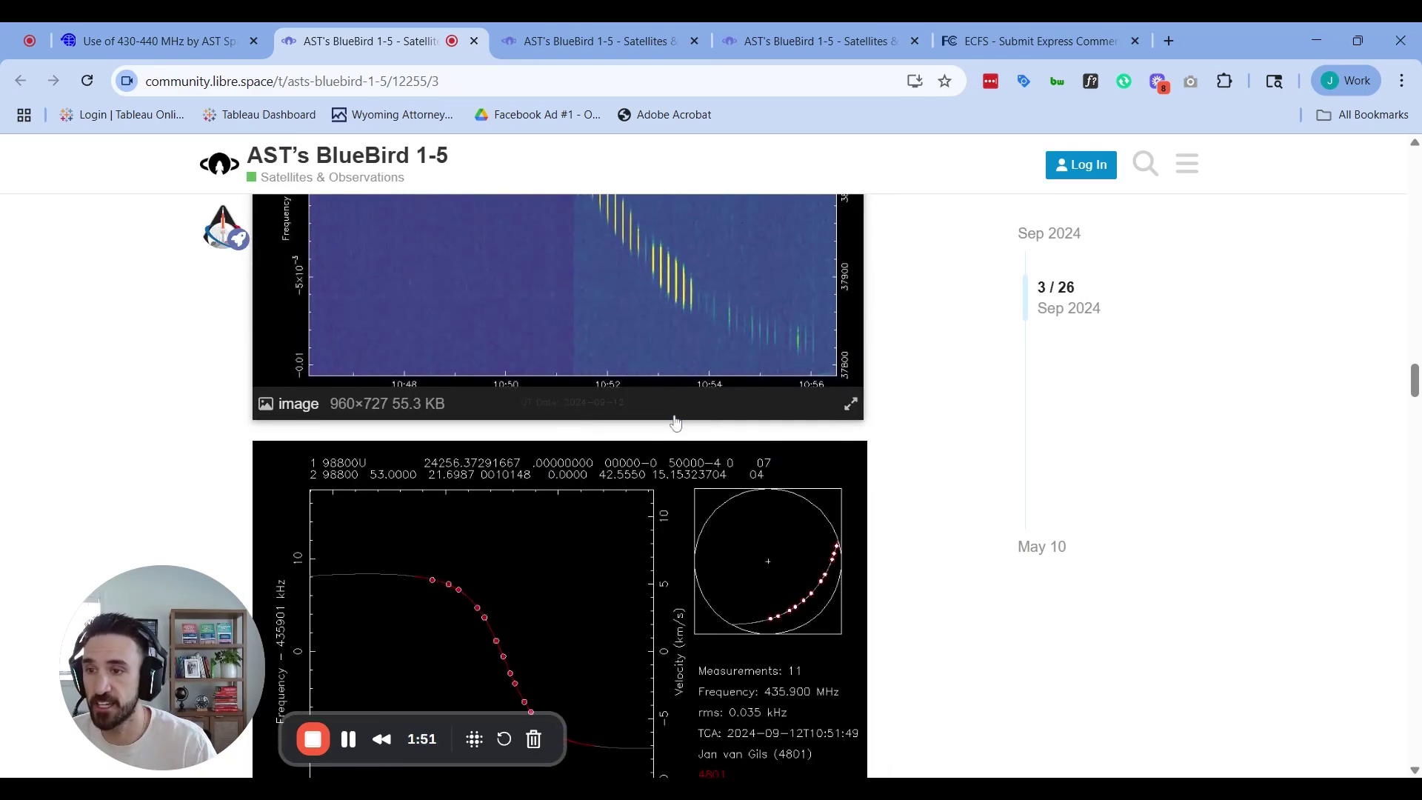
scroll(675, 422, "down", 14)
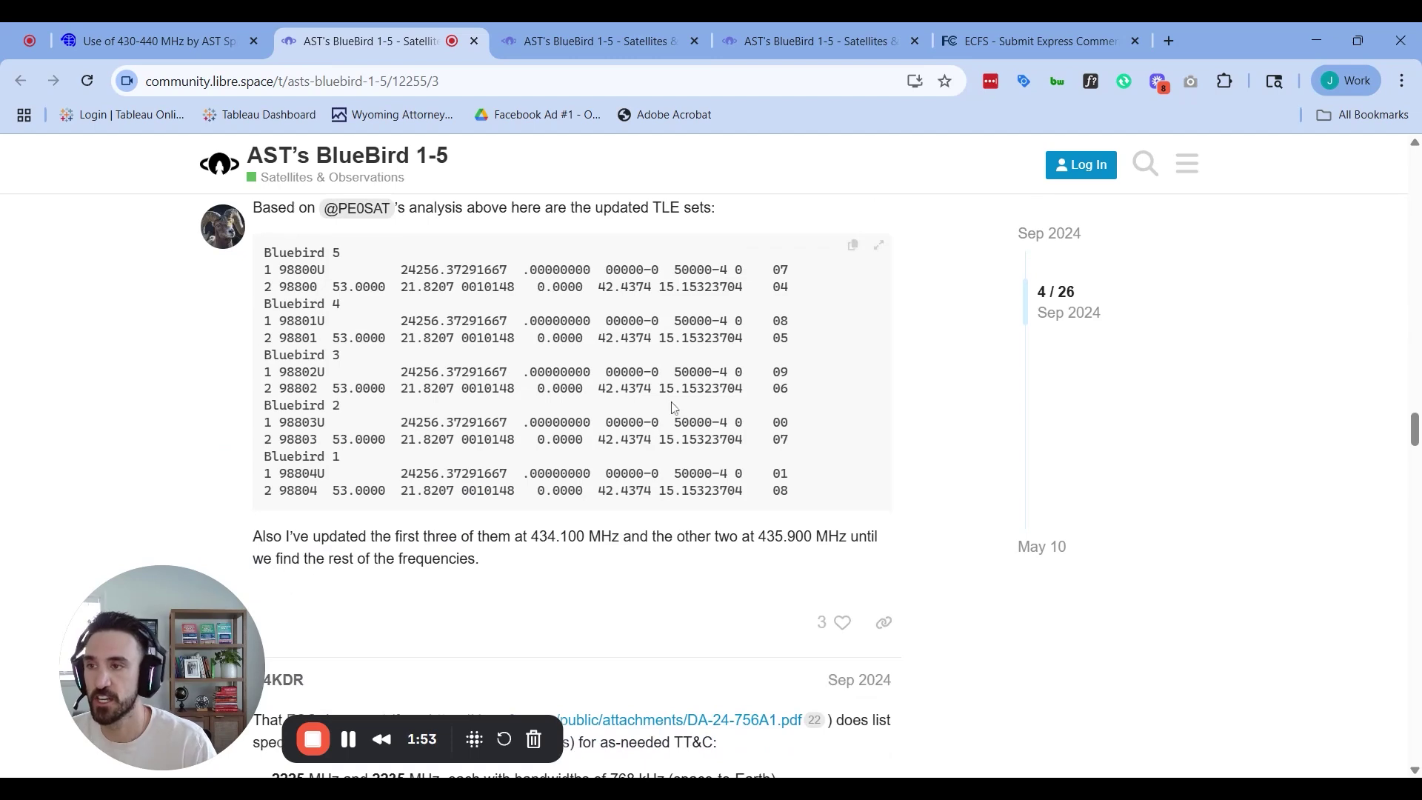
scroll(674, 408, "down", 5)
scroll(464, 407, "down", 8)
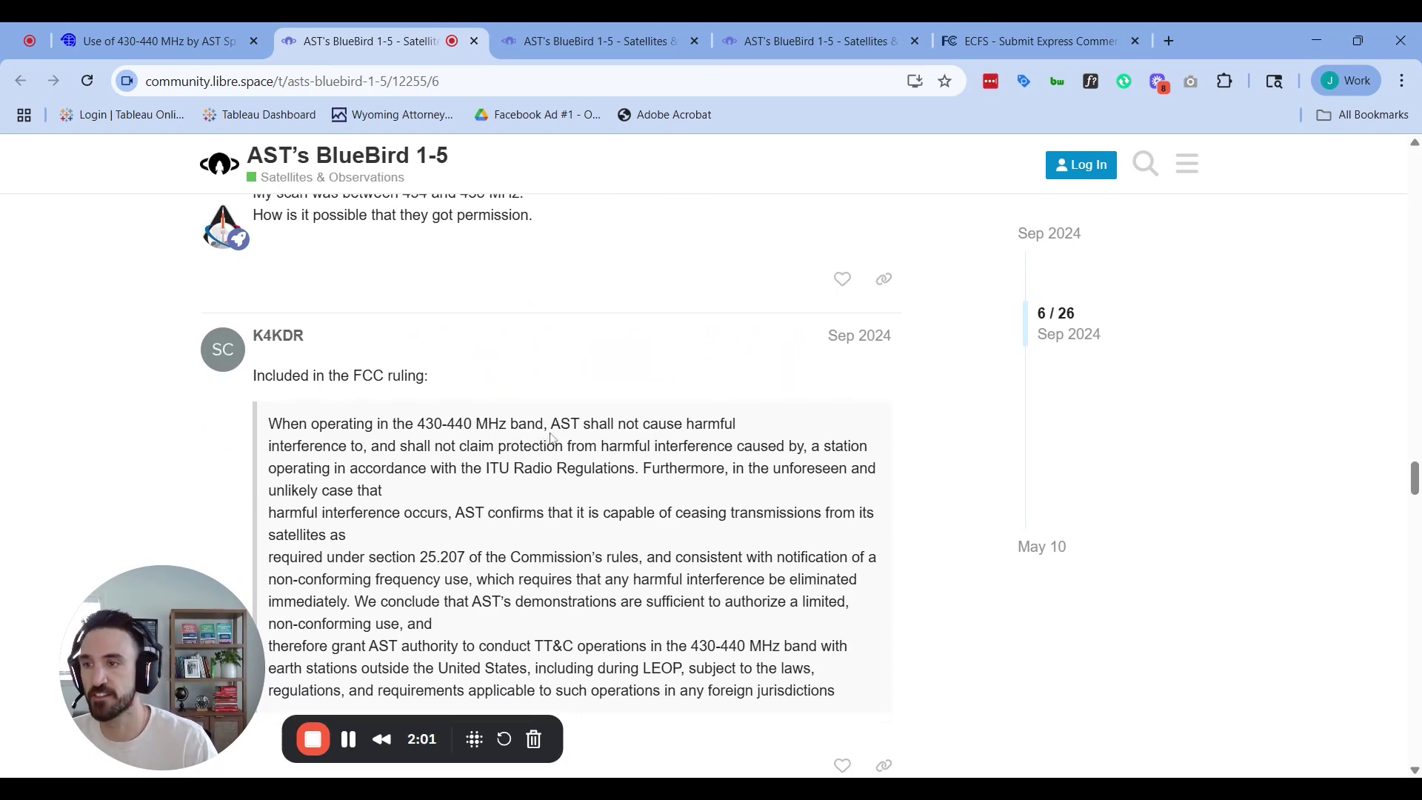
scroll(548, 502, "down", 5)
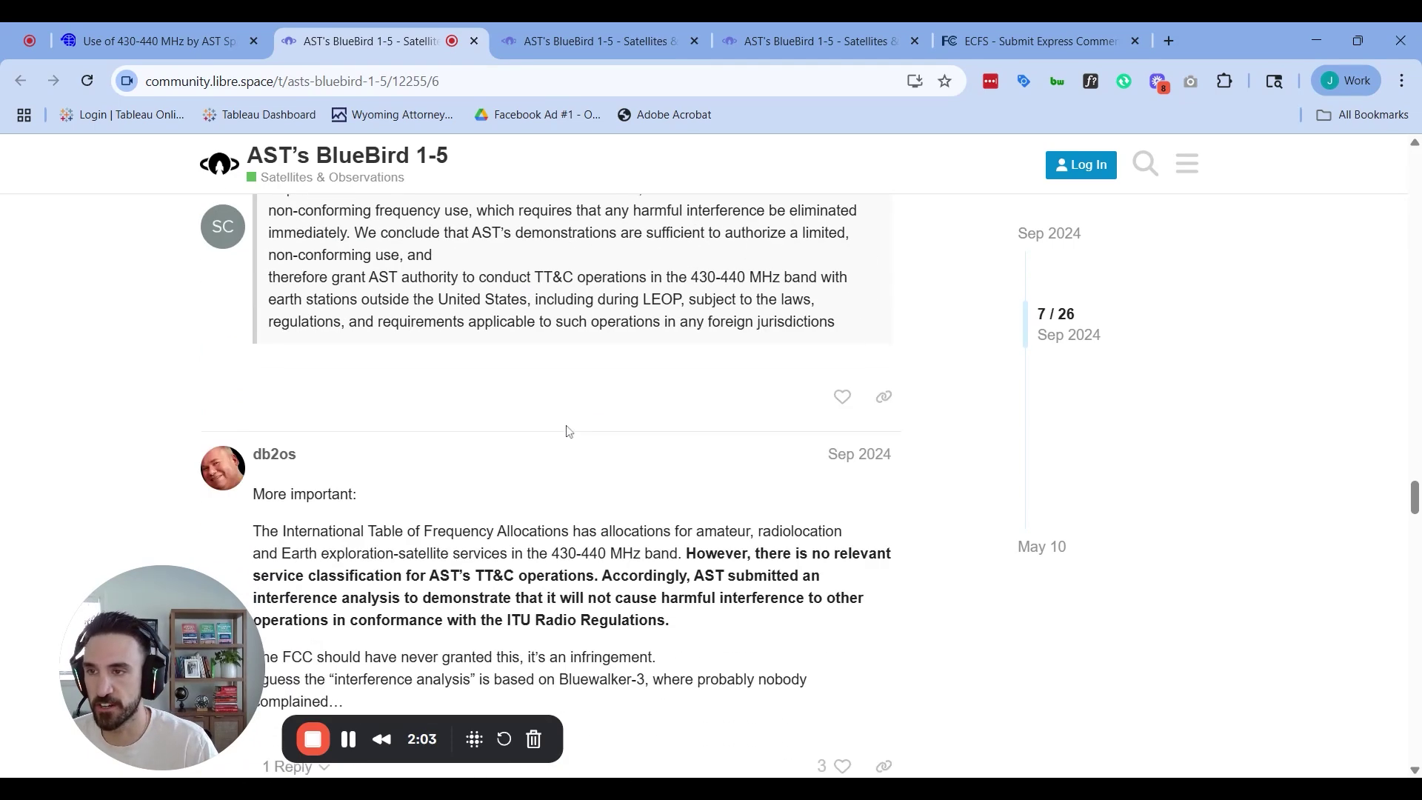
scroll(565, 492, "up", 5)
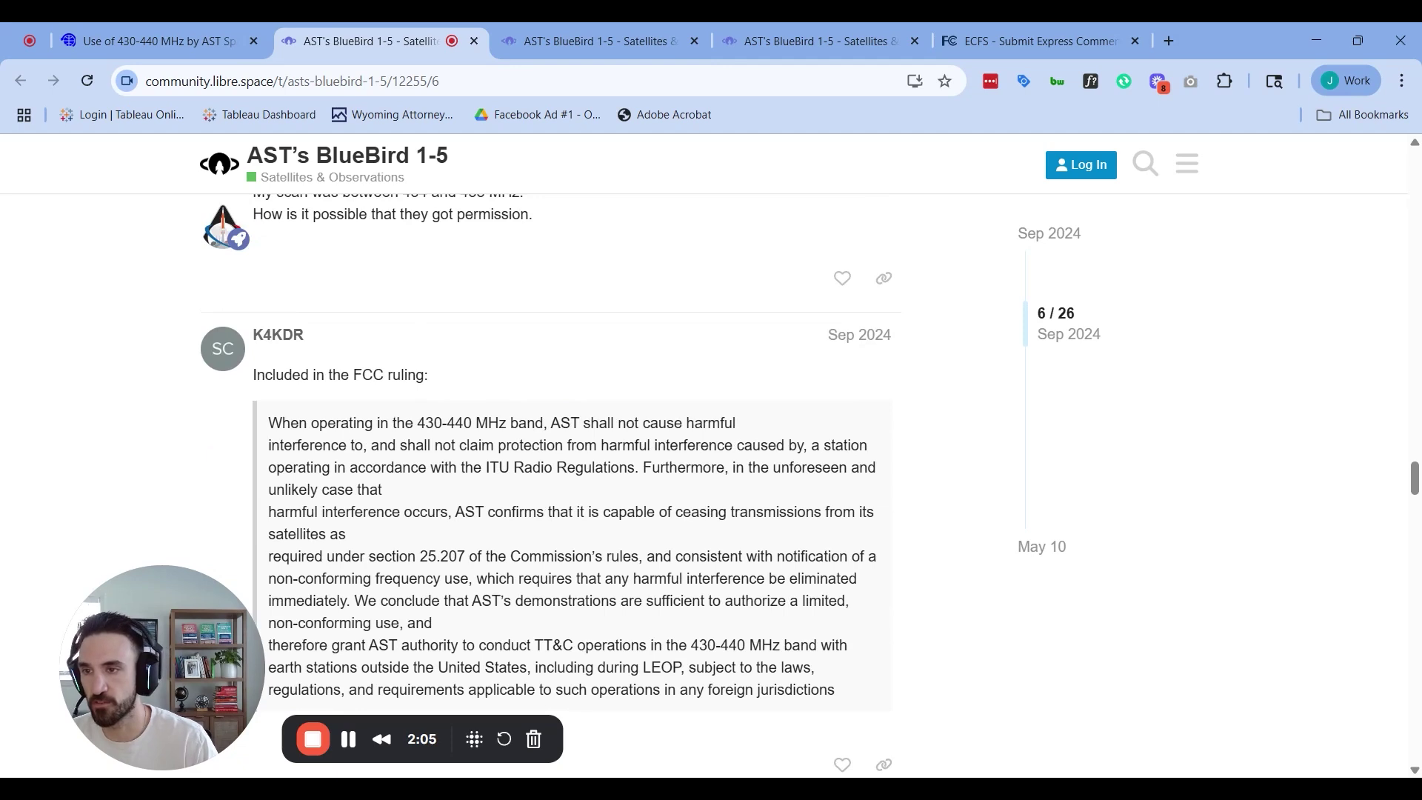
scroll(635, 307, "down", 3)
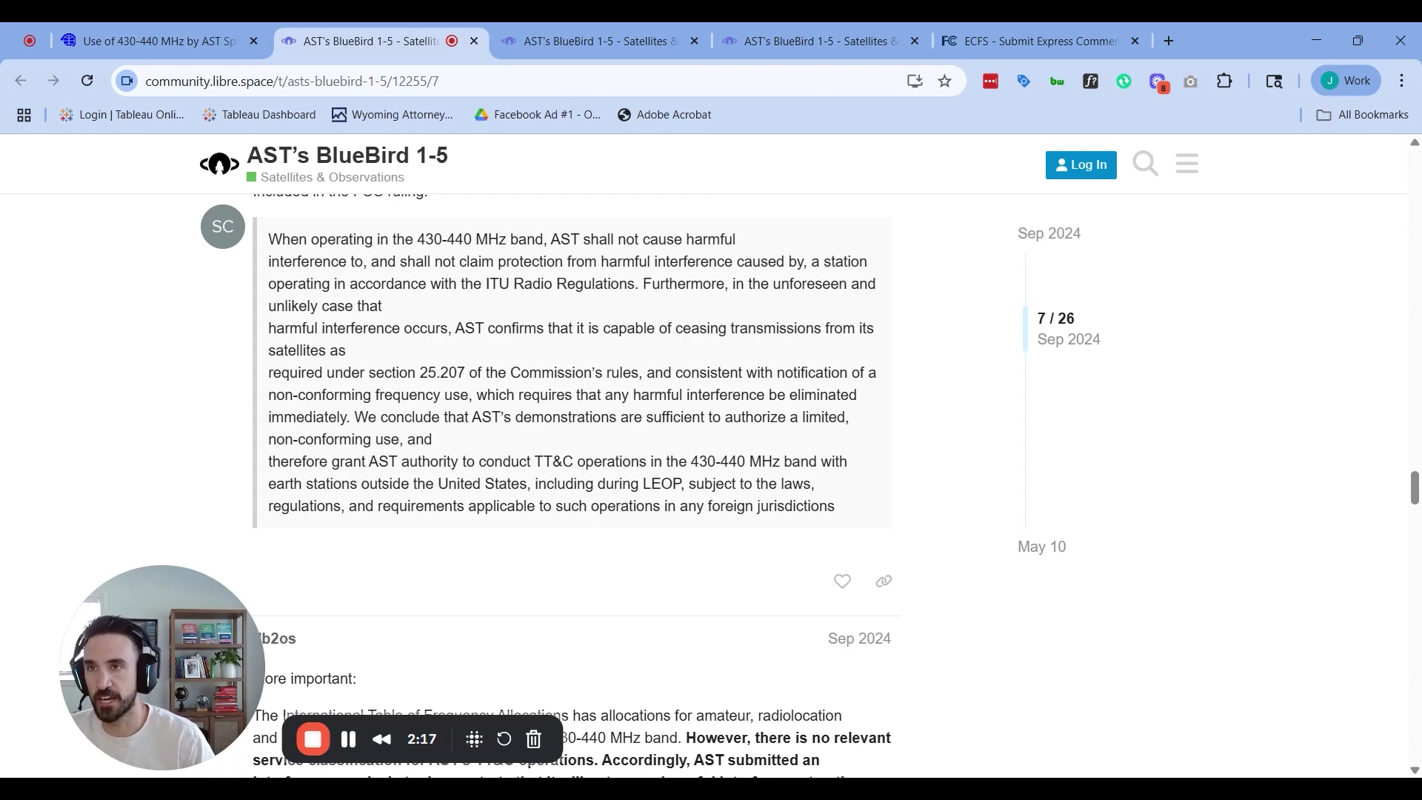
left_click(181, 42)
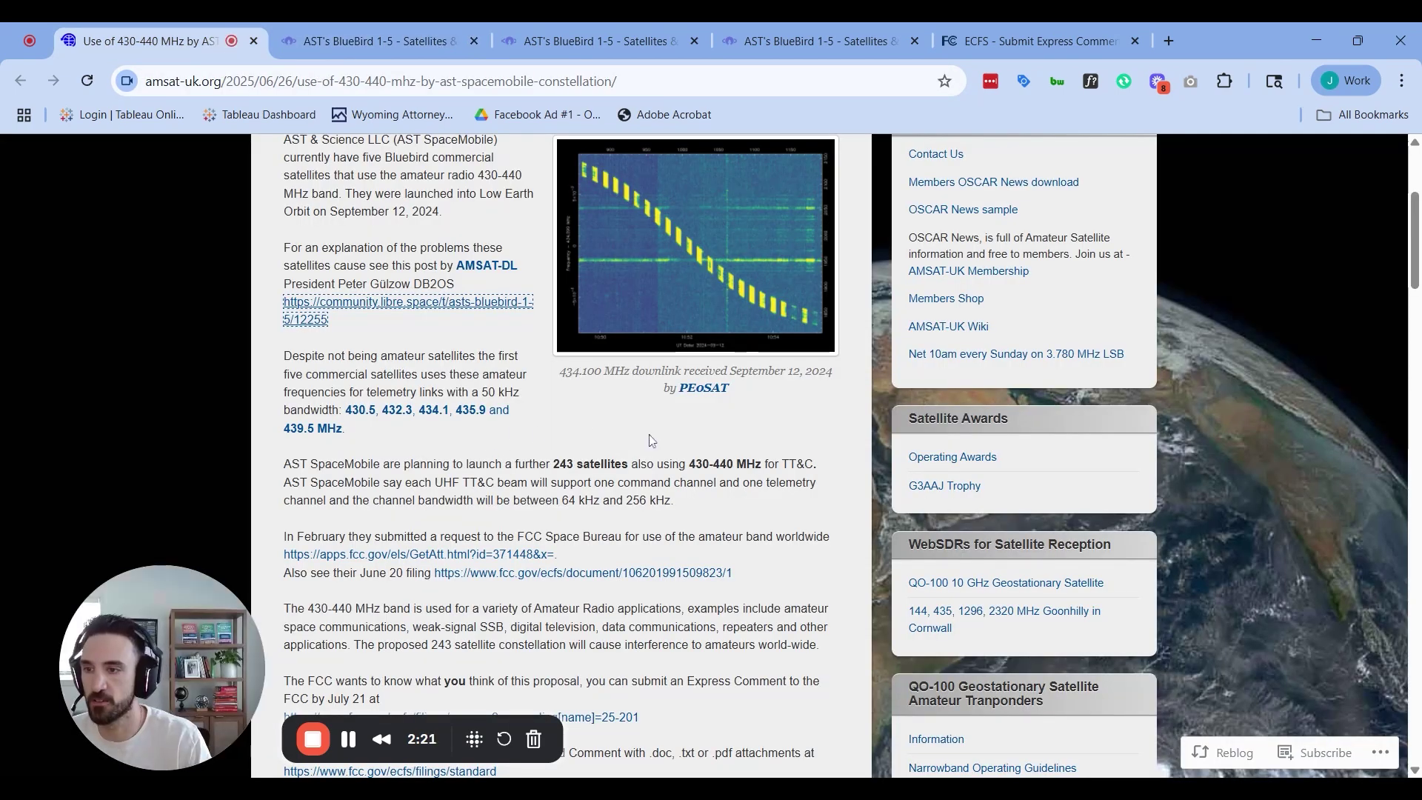
scroll(651, 440, "down", 1)
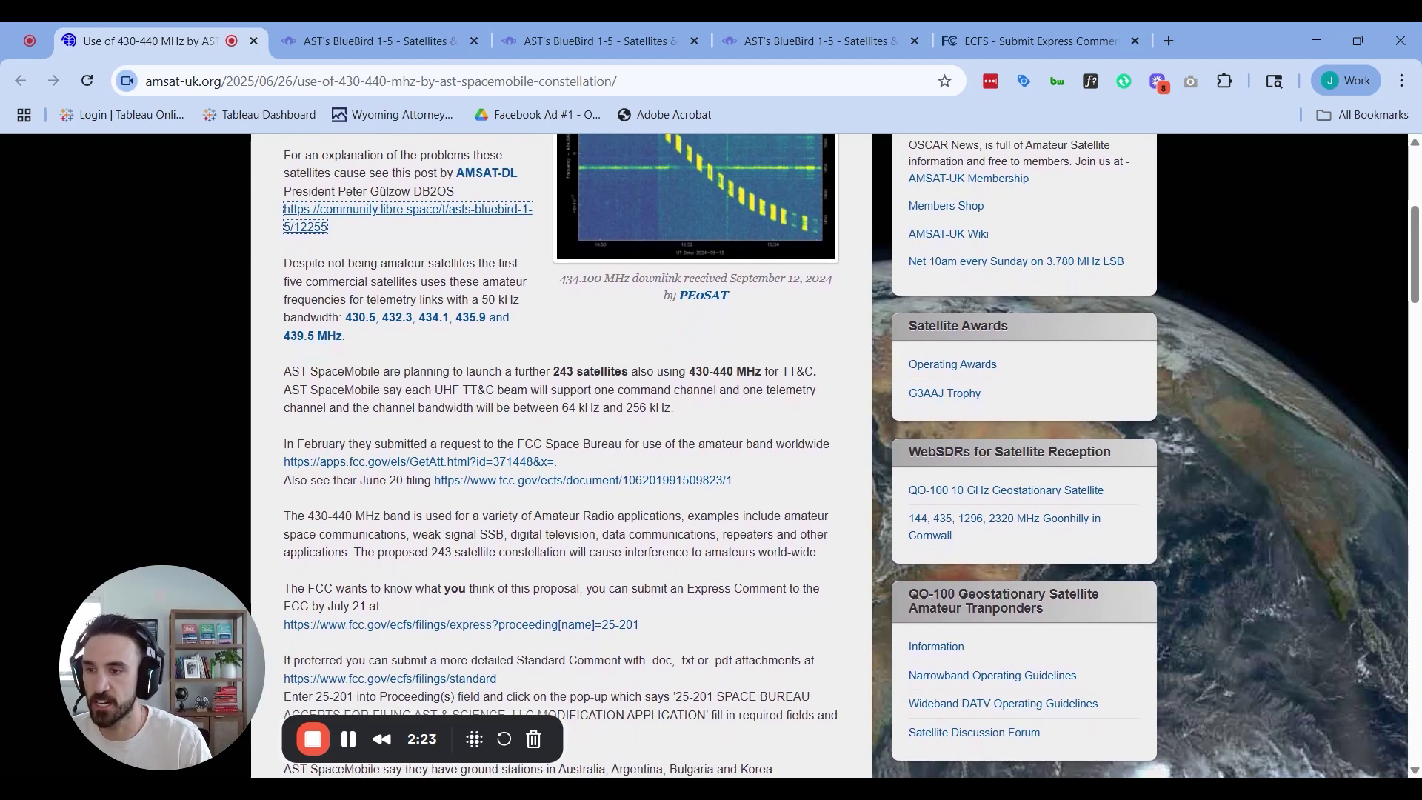
scroll(489, 588, "down", 1)
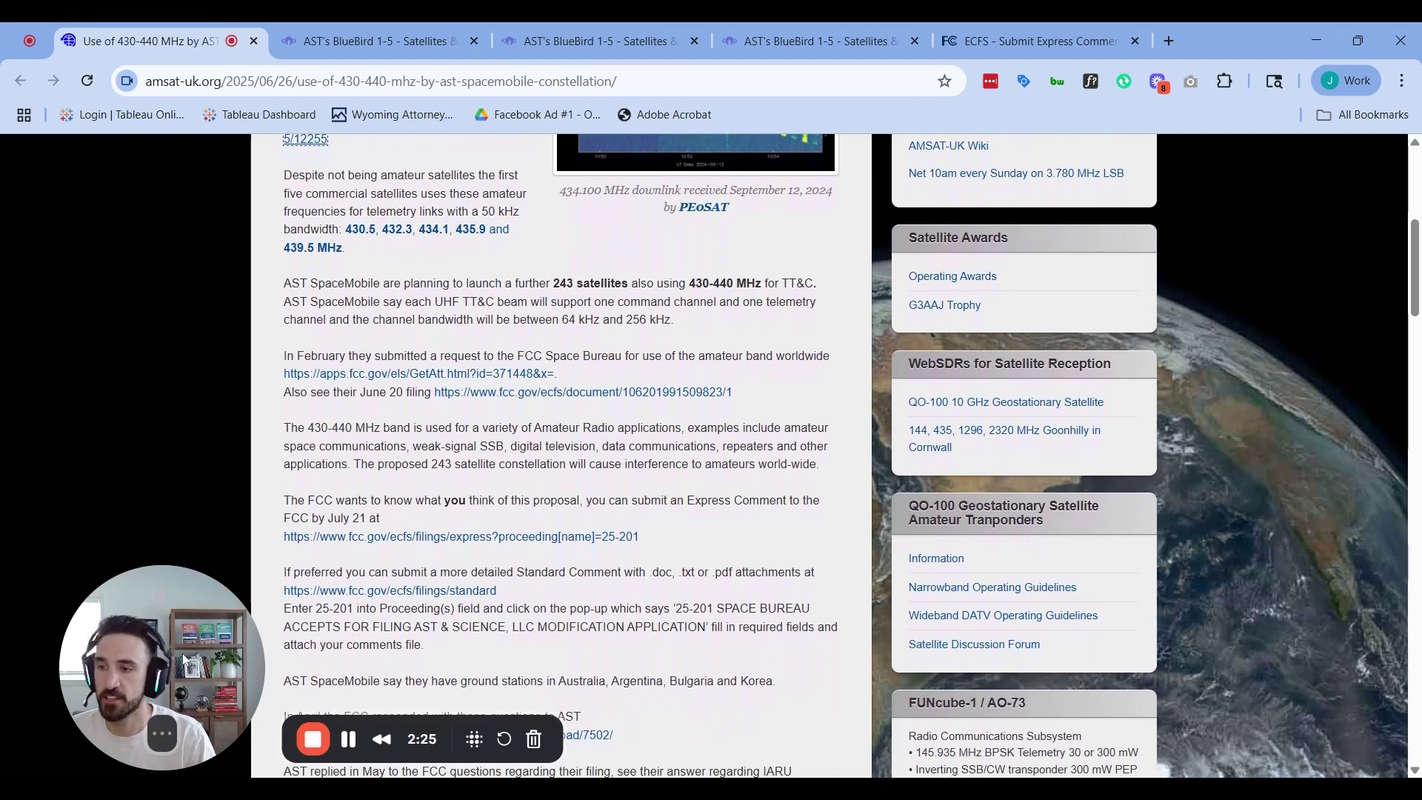
left_click_drag(184, 662, 166, 650)
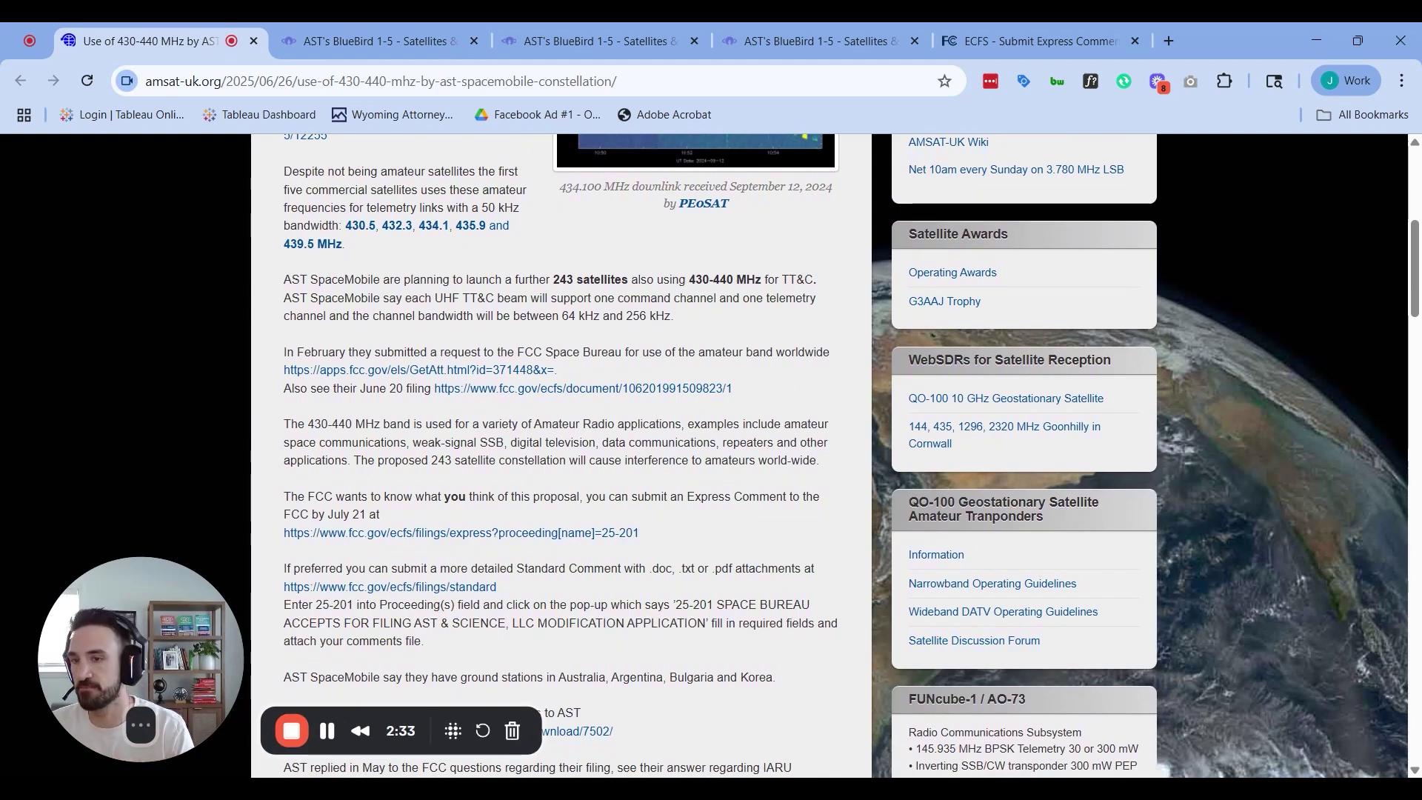
scroll(465, 432, "up", 3)
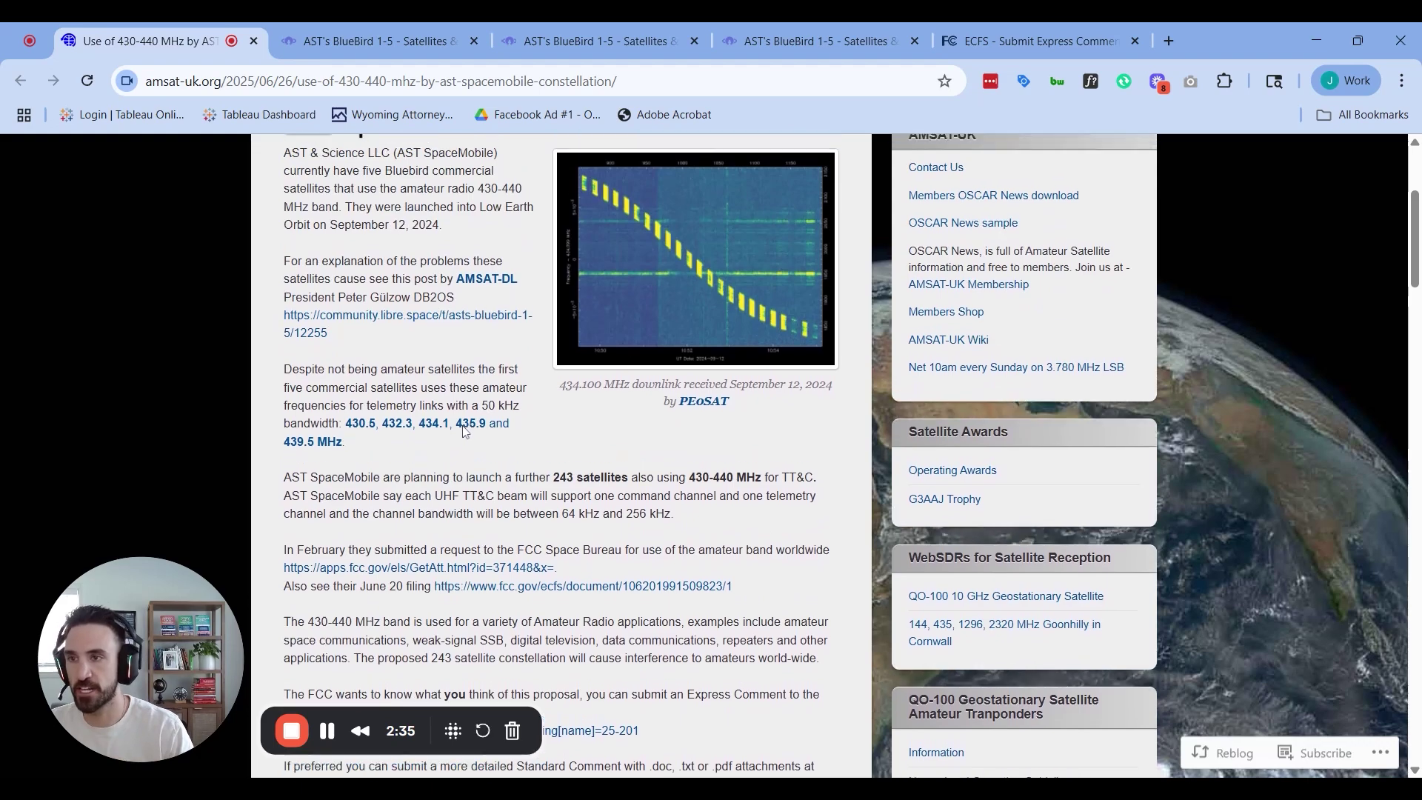
scroll(465, 432, "up", 4)
scroll(465, 433, "down", 5)
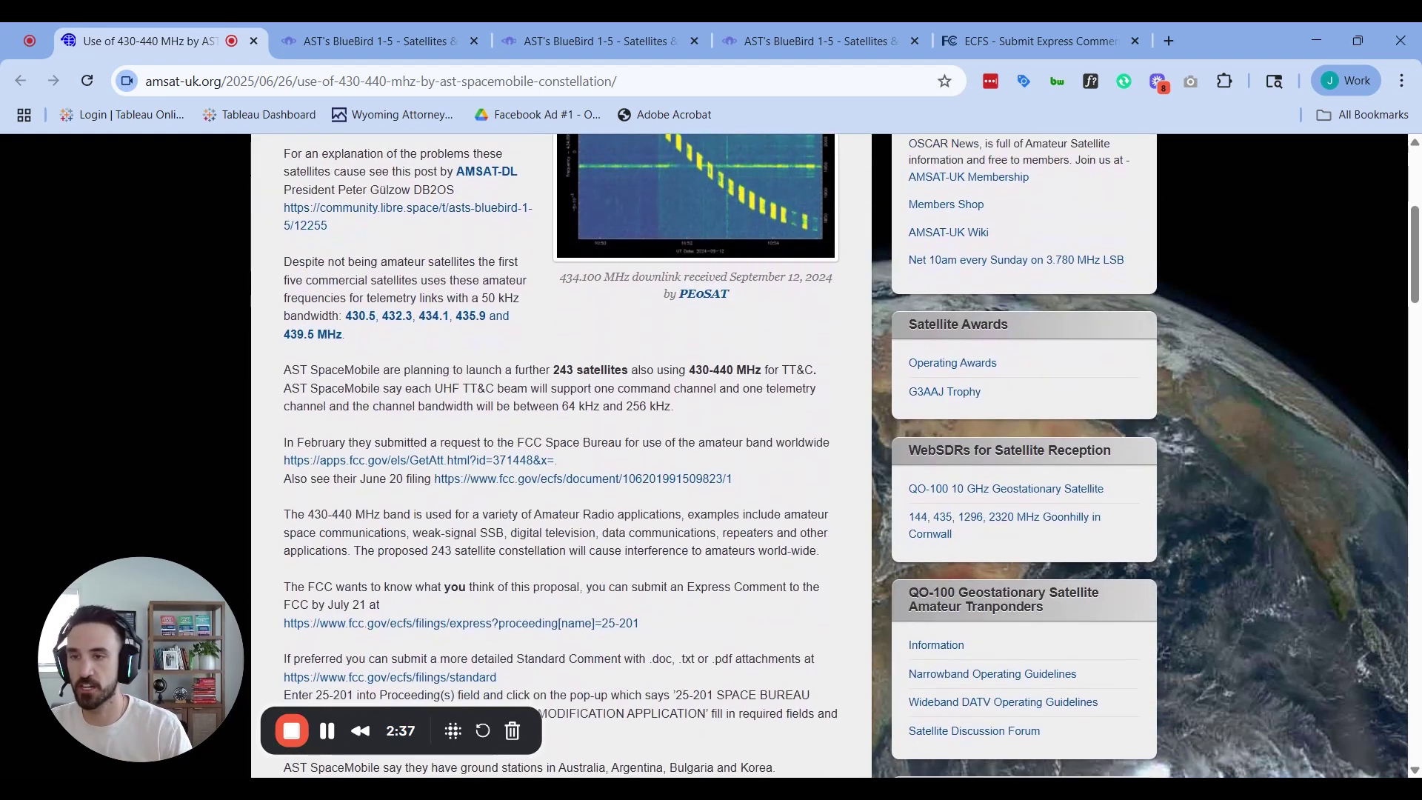
scroll(631, 561, "down", 3)
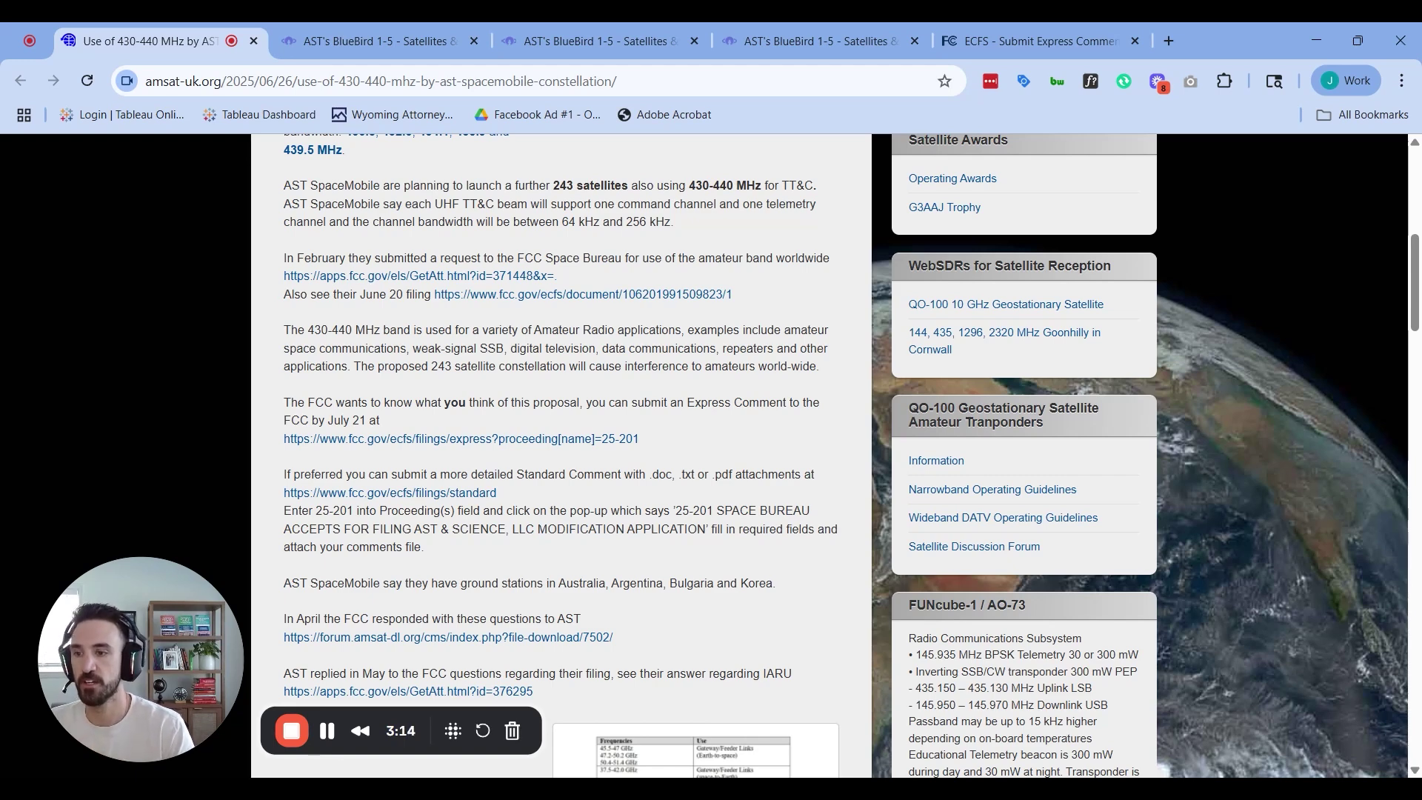
Open the 25-201 Express Comment form and enter the filer's full name in Name(s) of Filer(s)
left_click(553, 441)
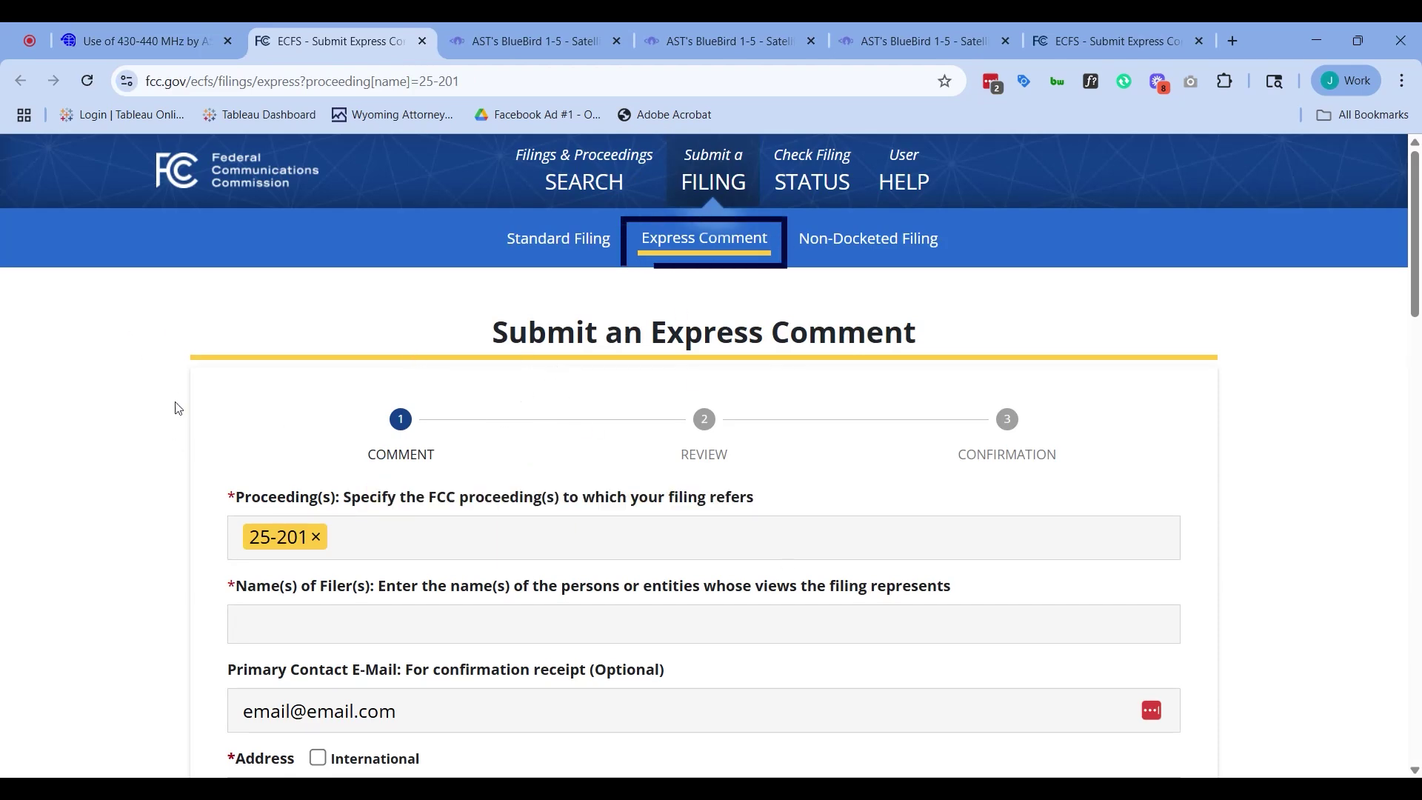
scroll(245, 343, "down", 3)
left_click(245, 343)
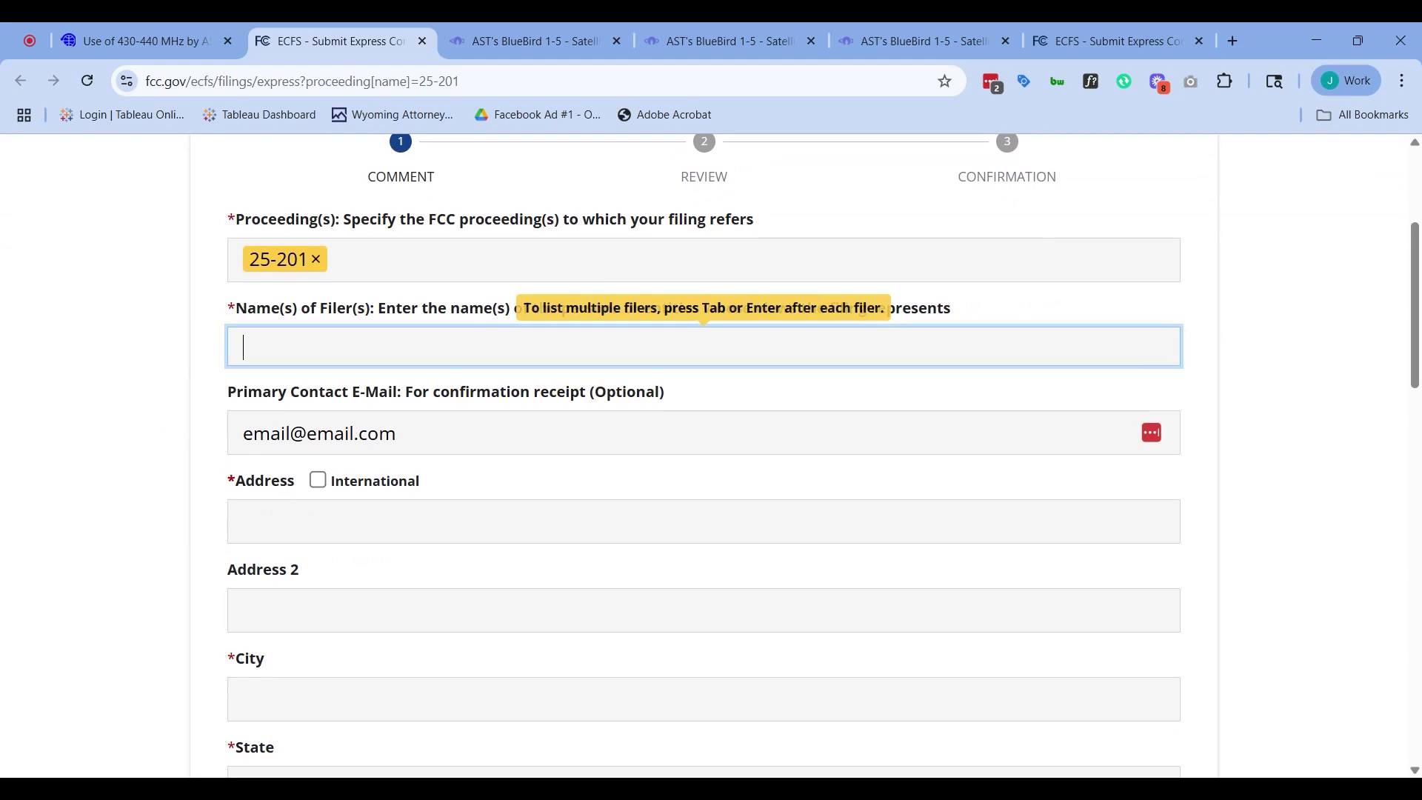
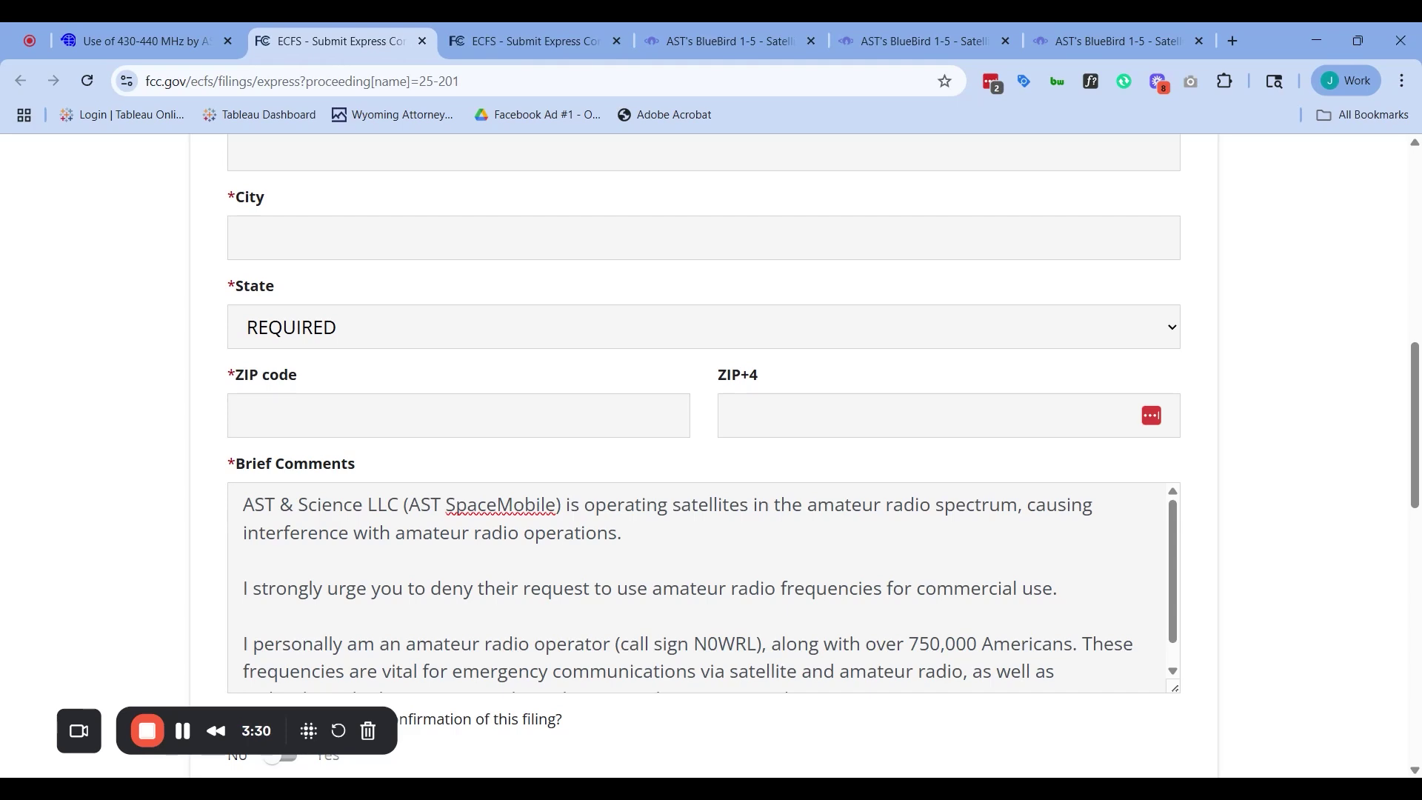
Review the opening Brief Comments sentences, including the one urging denial of the request
scroll(204, 363, "down", 5)
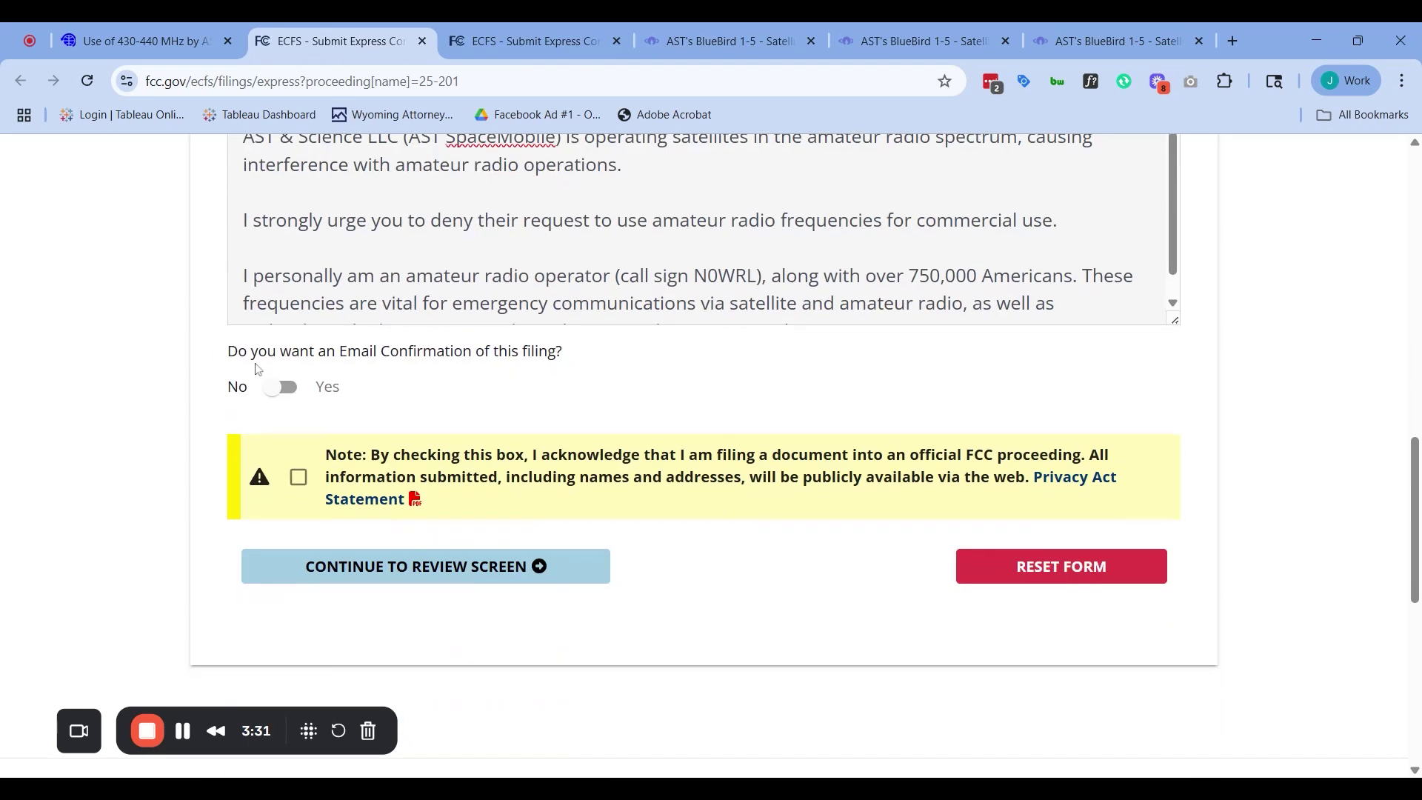
scroll(205, 363, "up", 7)
scroll(205, 363, "down", 4)
left_click(244, 430)
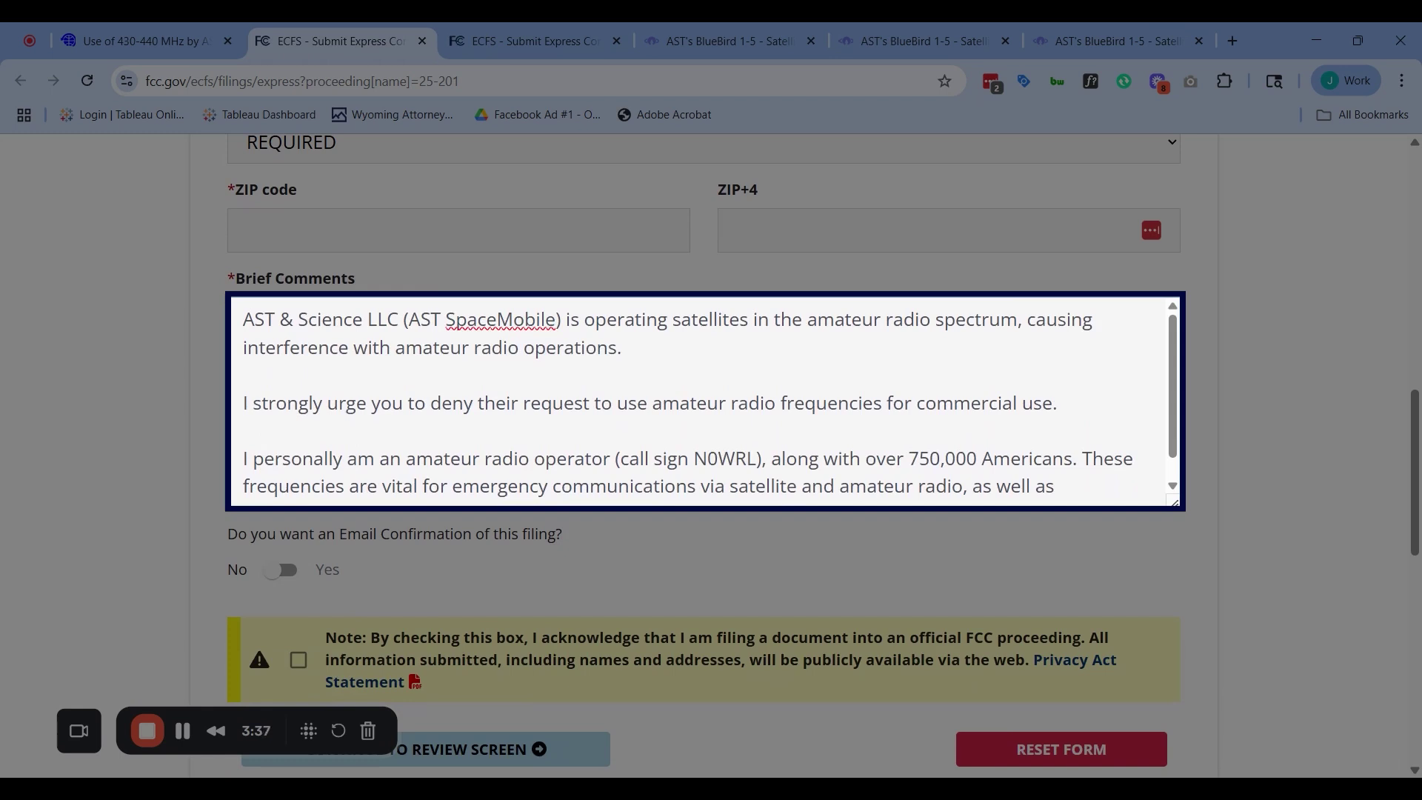
key("ctrl+shift+Left")
key("ctrl+shift+Left")
key("ctrl+shift+Left")
key("ctrl+shift+Left")
key("ctrl+shift+Left")
key("ctrl+shift+Left")
key("ctrl+shift+Left")
key("ctrl+shift+Left")
key("ctrl+shift+Left")
key("ctrl+shift+Left")
key("ctrl+shift+Left")
key("ctrl+shift+Left")
key("ctrl+shift+Left")
key("ctrl+shift+Left")
key("ctrl+shift+Left")
key("ctrl+shift+Left")
key("ctrl+shift+Left")
key("ctrl+shift+Left")
key("ctrl+shift+Left")
key("ctrl+shift+Left")
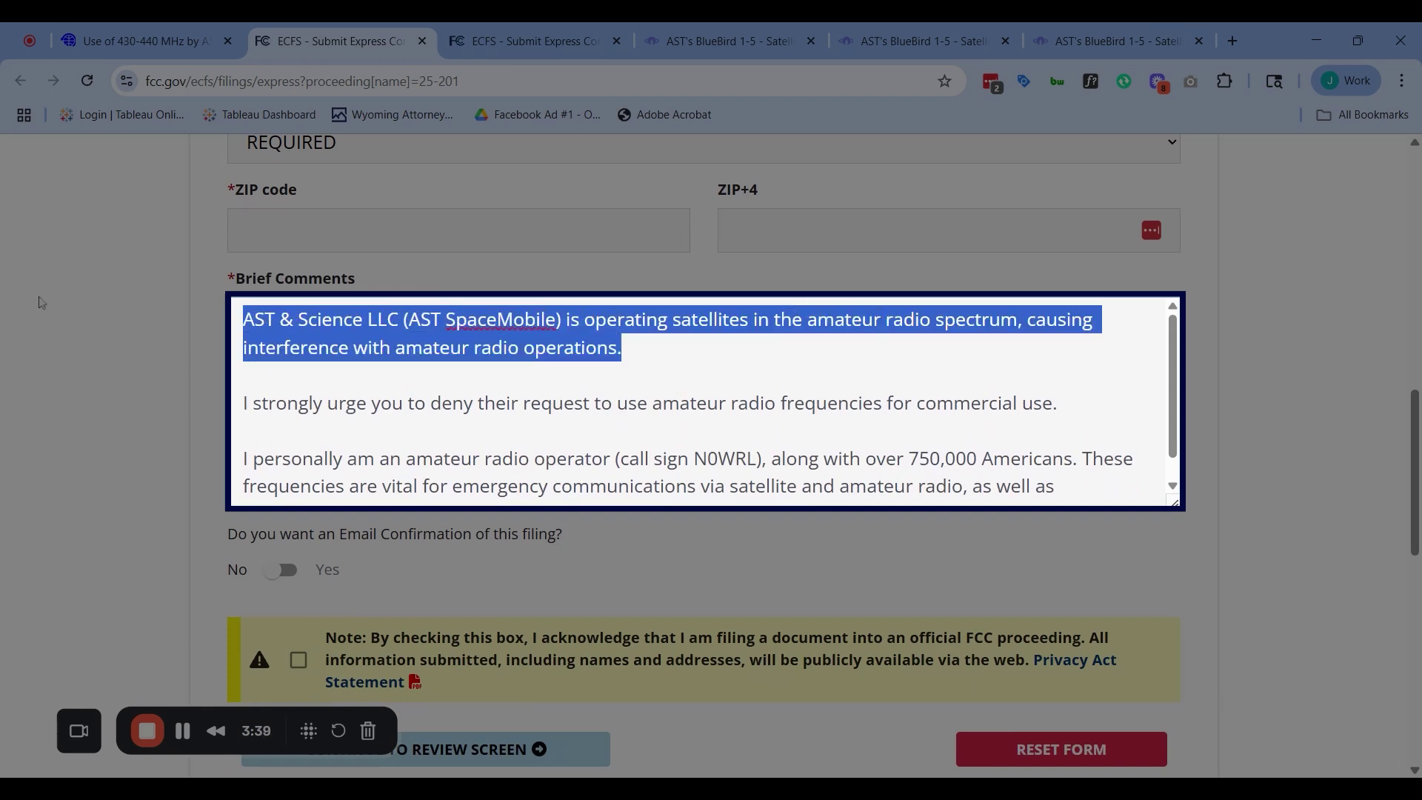
key("Down")
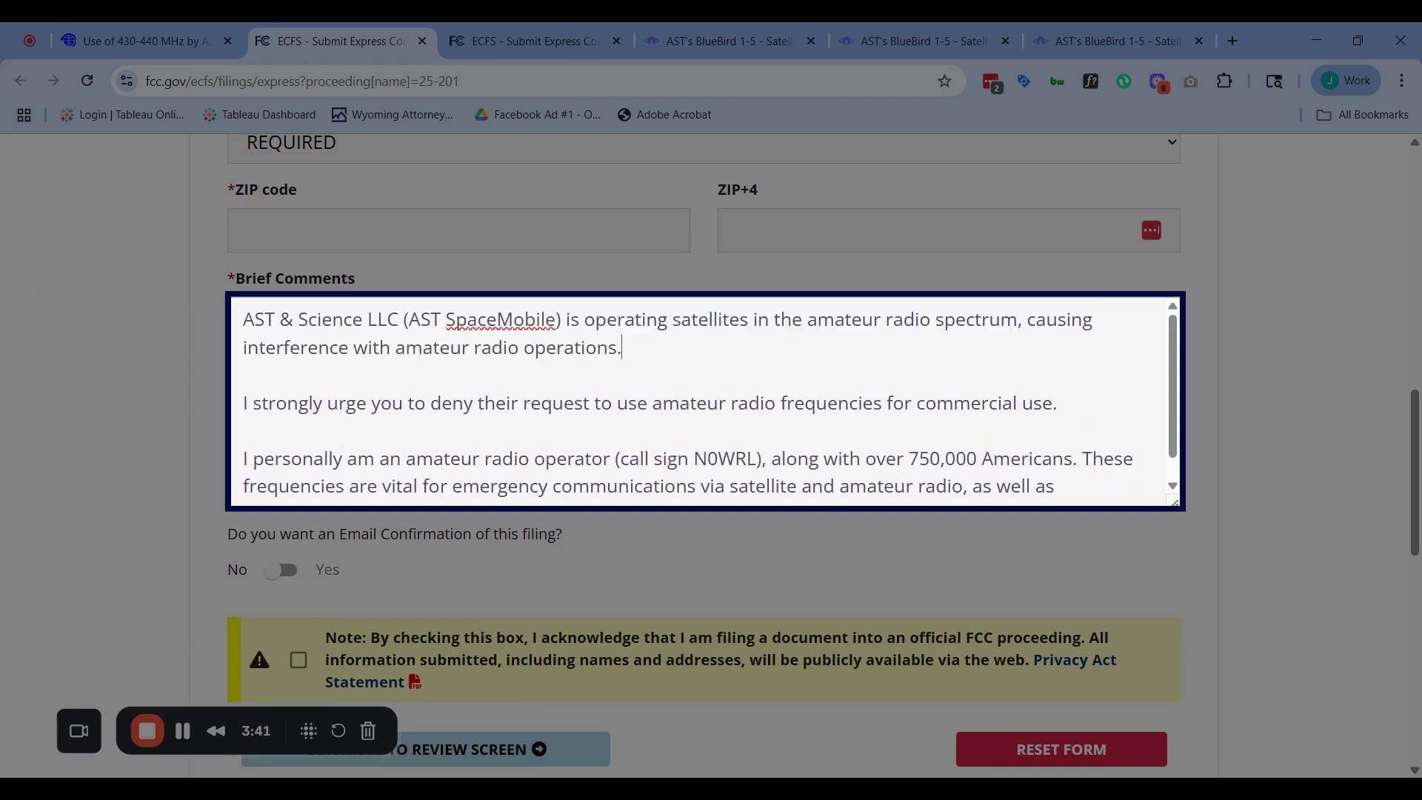
key("shift+Up")
key("Right")
Review the amateur operator paragraph and the final paragraph of the comment
scroll(704, 400, "down", 1)
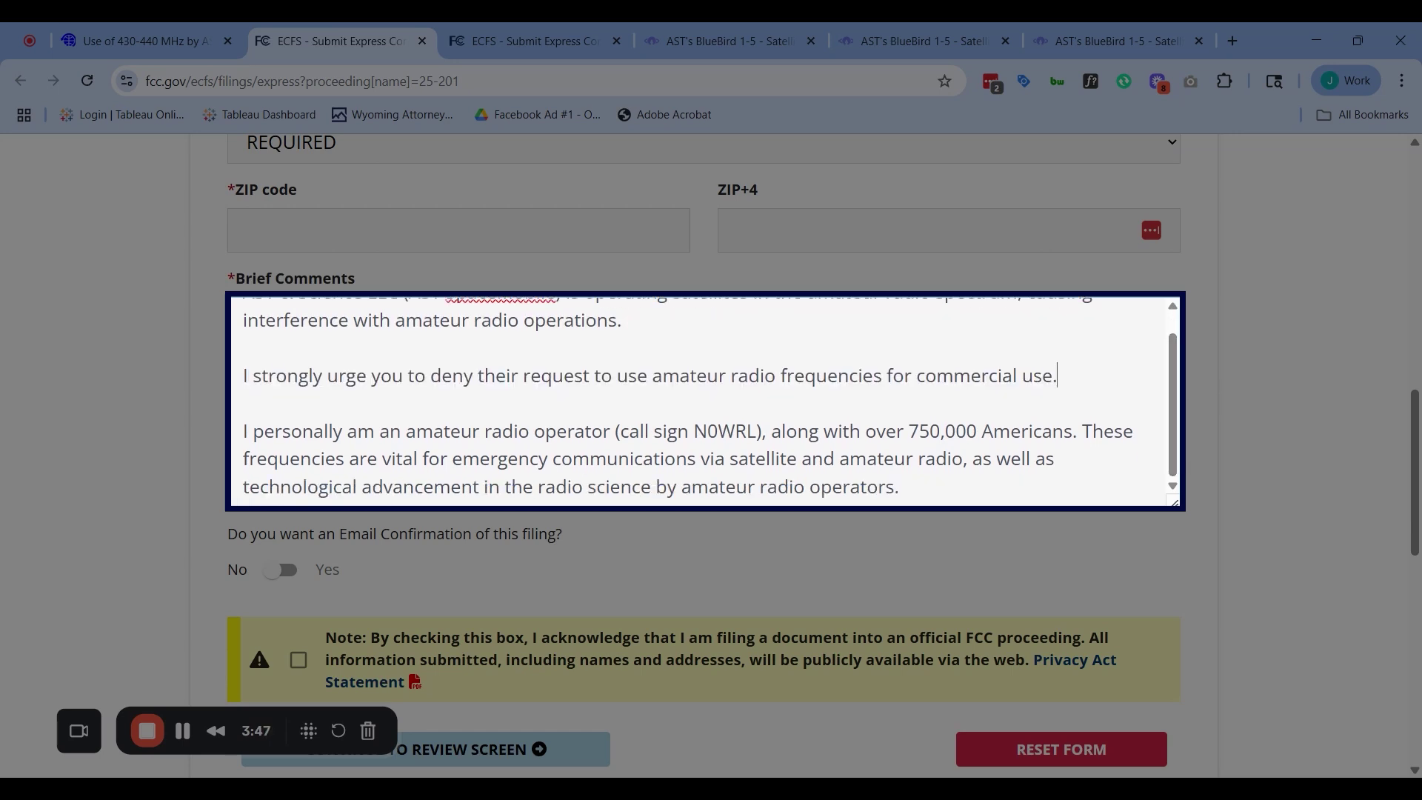
key("shift+Right")
key("shift+Right")
key("shift+Right")
key("shift+Right")
key("shift+Right")
key("shift+Right")
key("shift+Right")
key("shift+Right")
key("shift+Right")
key("shift+Right")
key("shift+Right")
key("shift+Right")
key("shift+Right")
key("shift+Right")
key("shift+Right")
key("shift+Right")
key("shift+Right")
key("shift+Right")
key("shift+Right")
key("shift+Right")
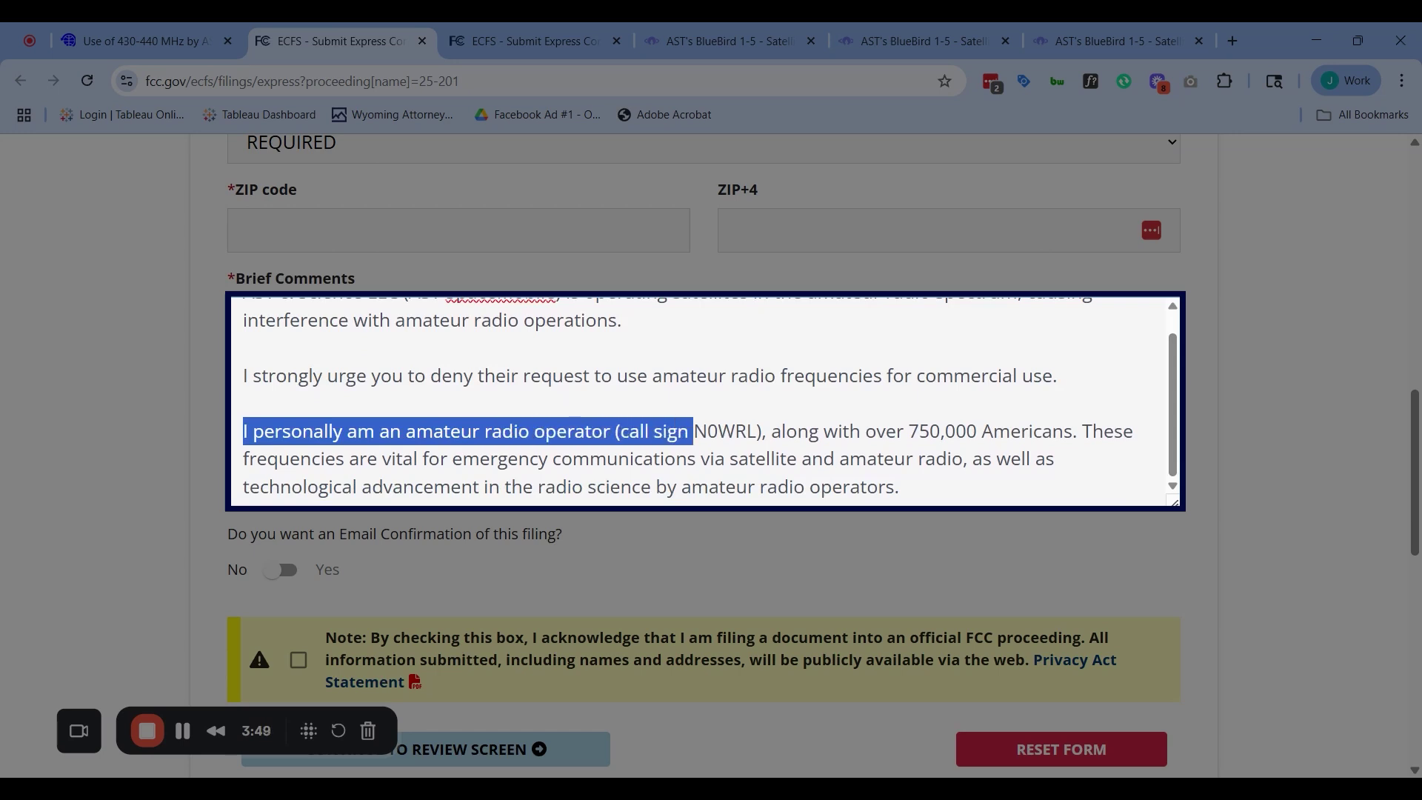
left_click(948, 459)
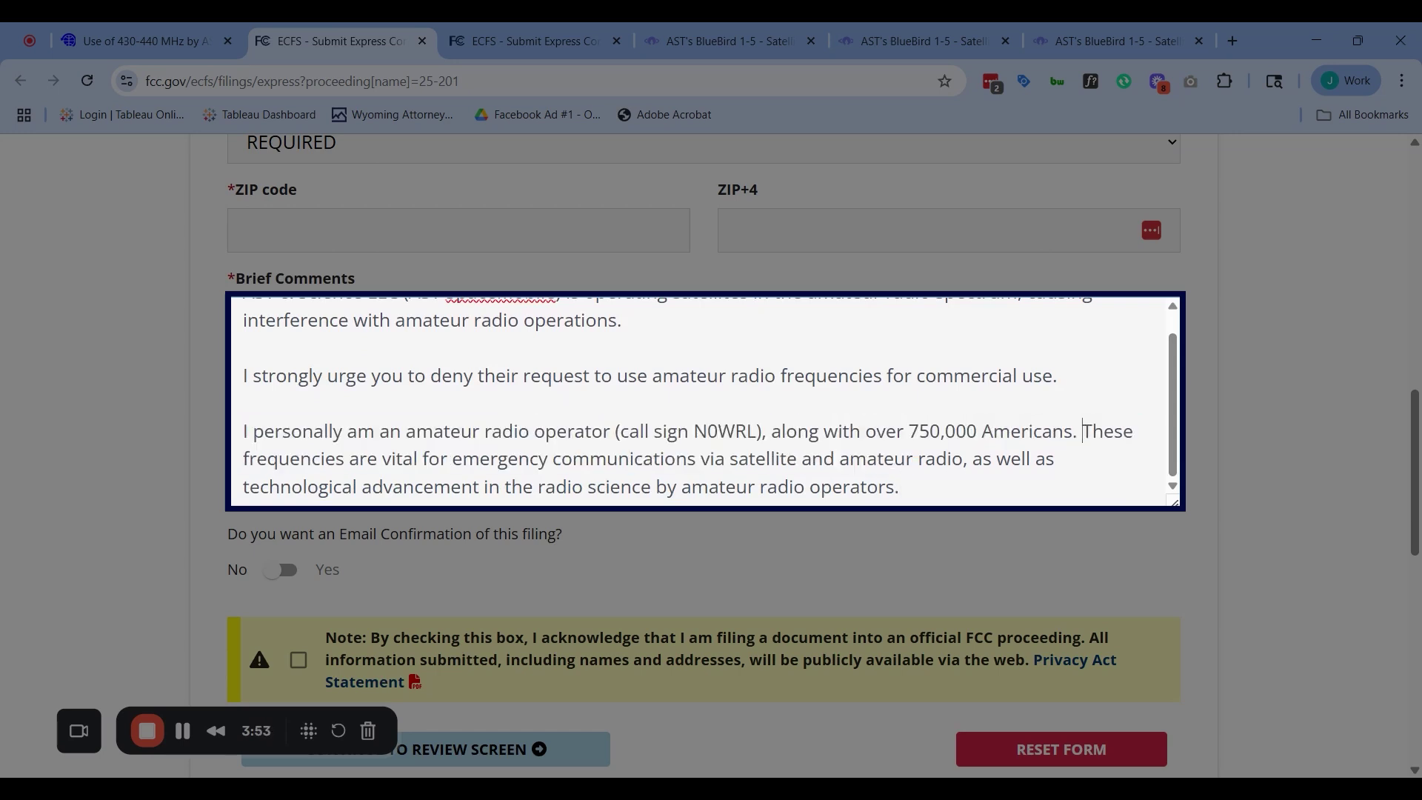
key("shift+Down")
key("shift+Down")
key("Right")
triple_click(472, 487)
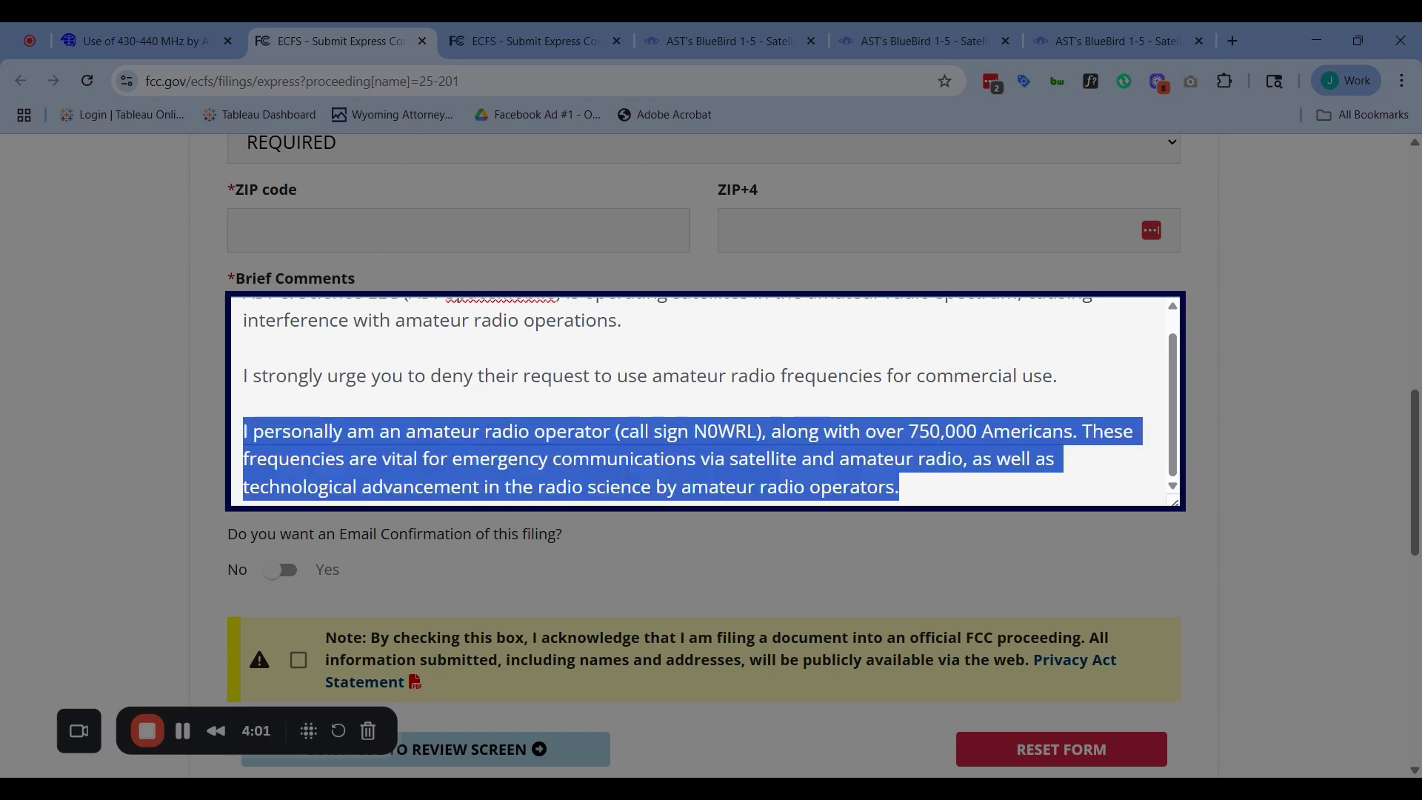
left_click(736, 487)
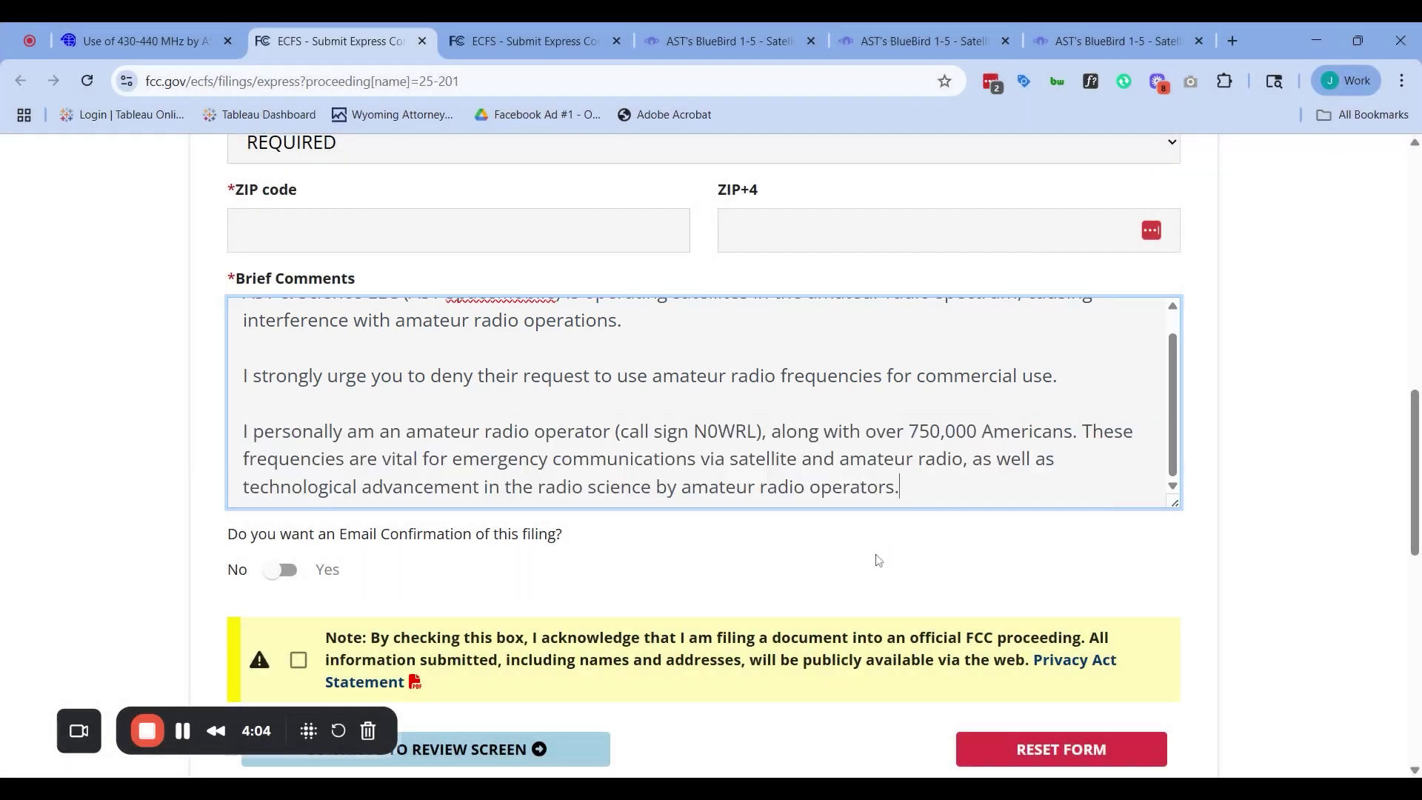
Leave the drafted comment in place and switch back to the AMSAT-UK article
left_click(877, 558)
scroll(877, 558, "down", 5)
scroll(858, 554, "up", 4)
scroll(858, 554, "up", 1)
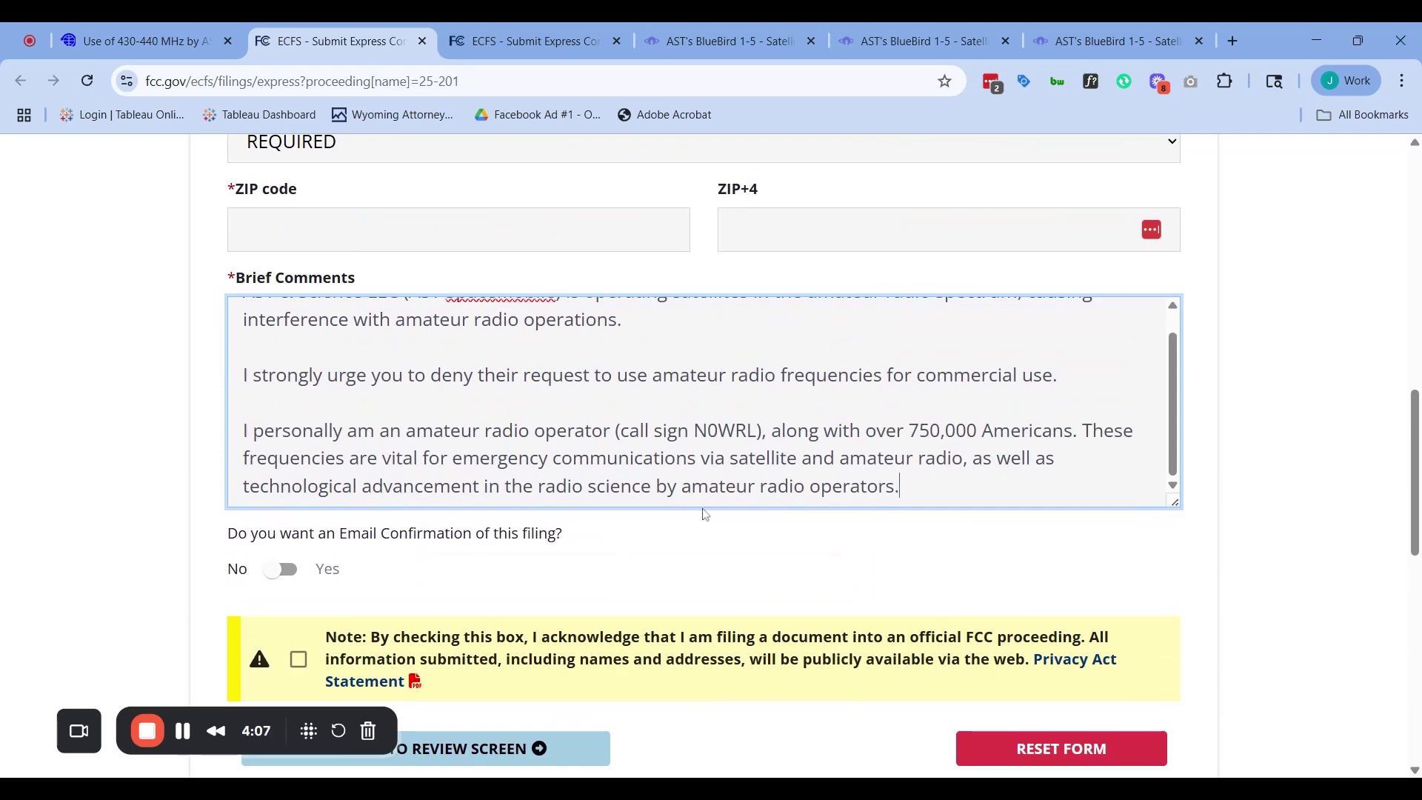
scroll(706, 514, "up", 5)
left_click(122, 37)
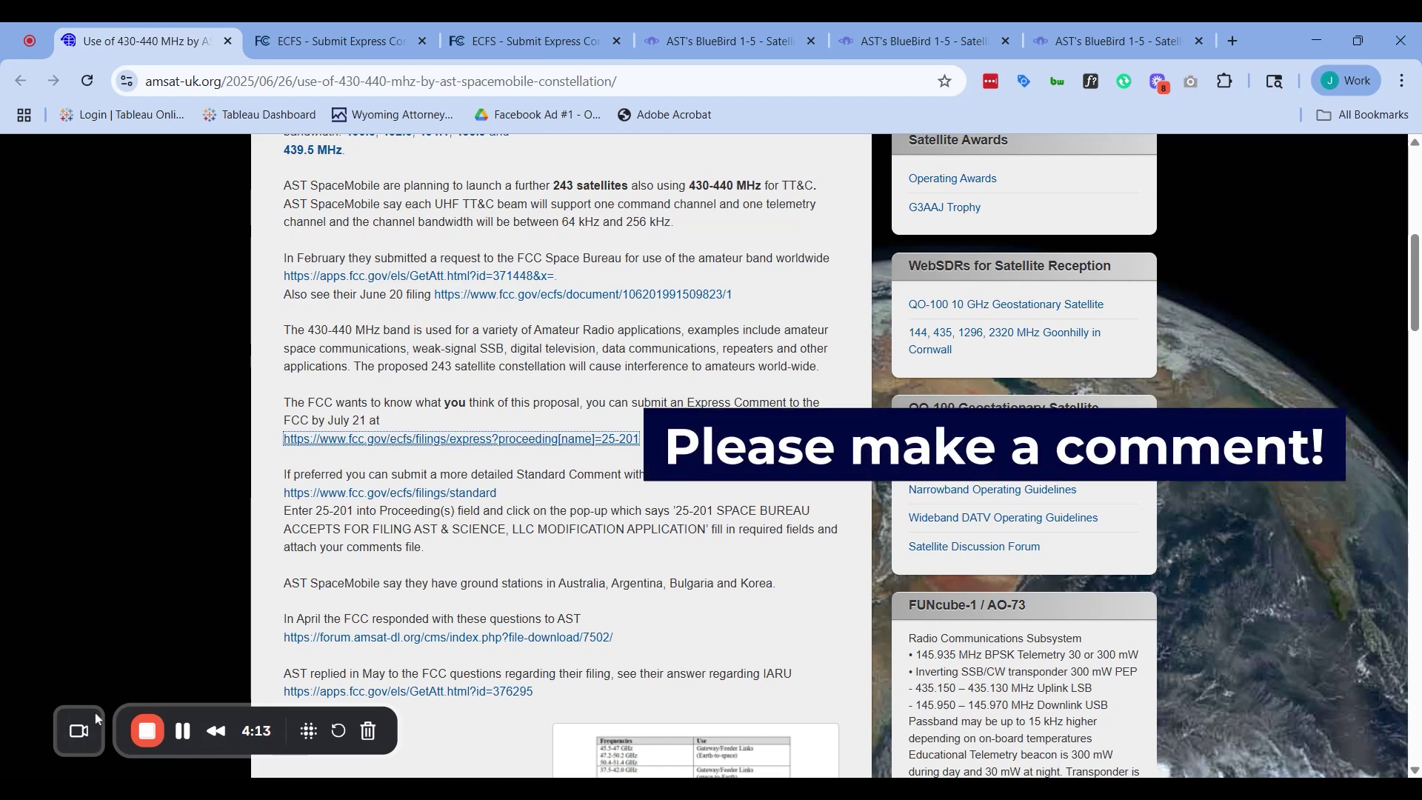
left_click(80, 731)
left_click(185, 728)
left_click_drag(525, 459, 518, 463)
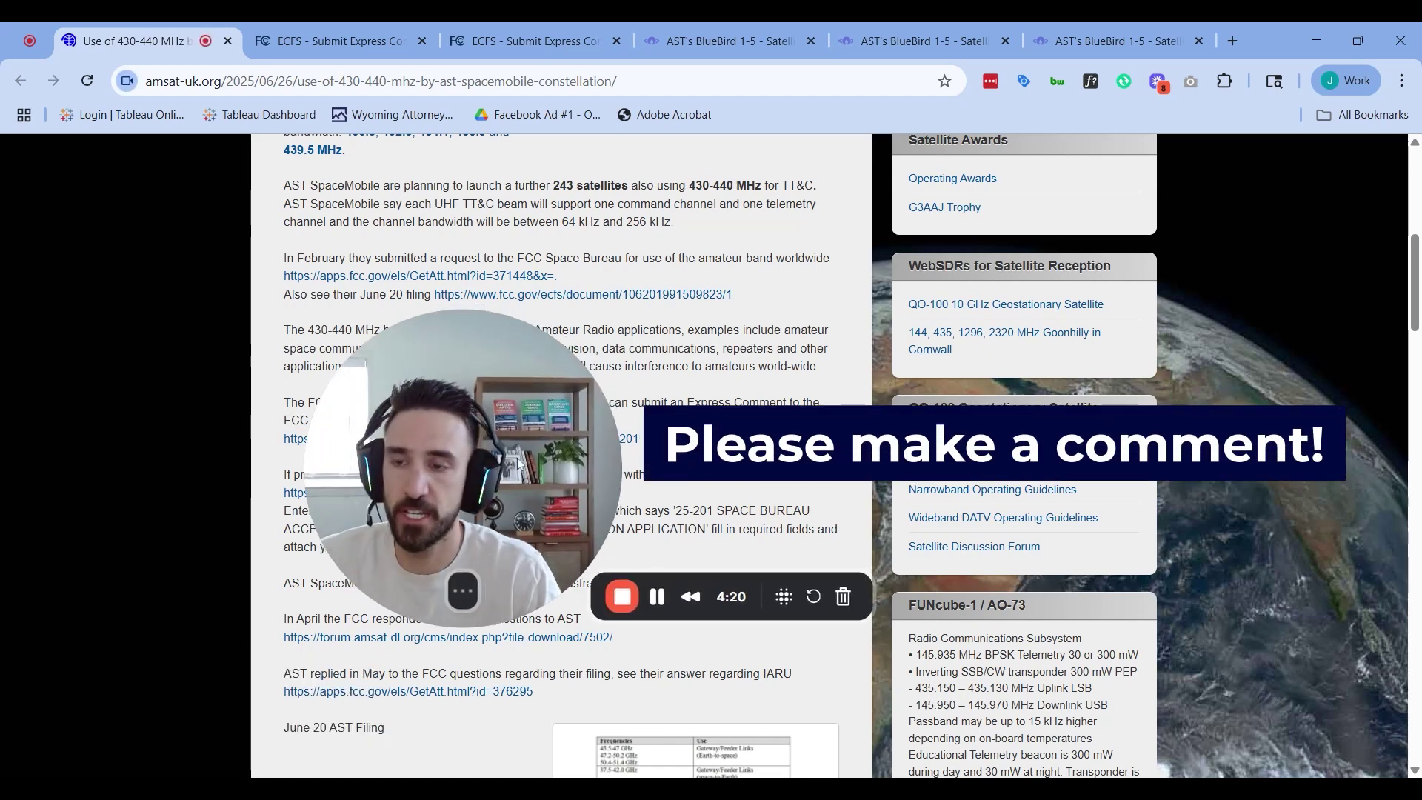